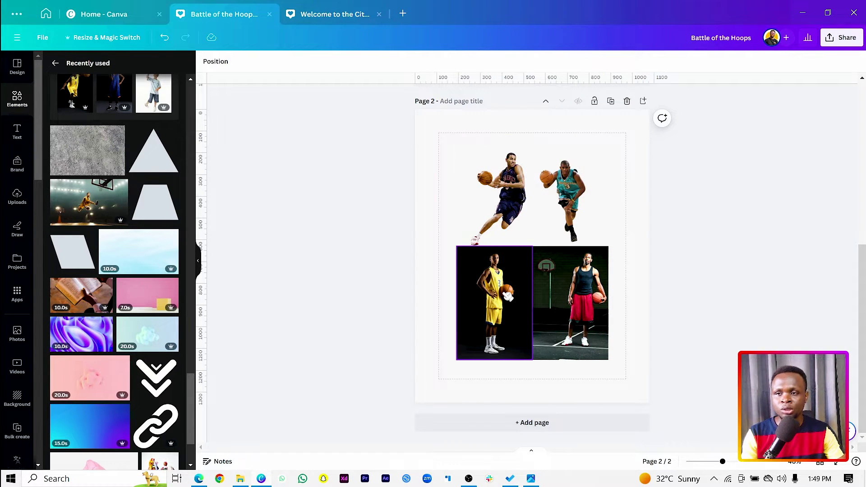
- Insert a new blank Page 3 after the four-player Page 2 of the Battle of the Hoops design
click(643, 101)
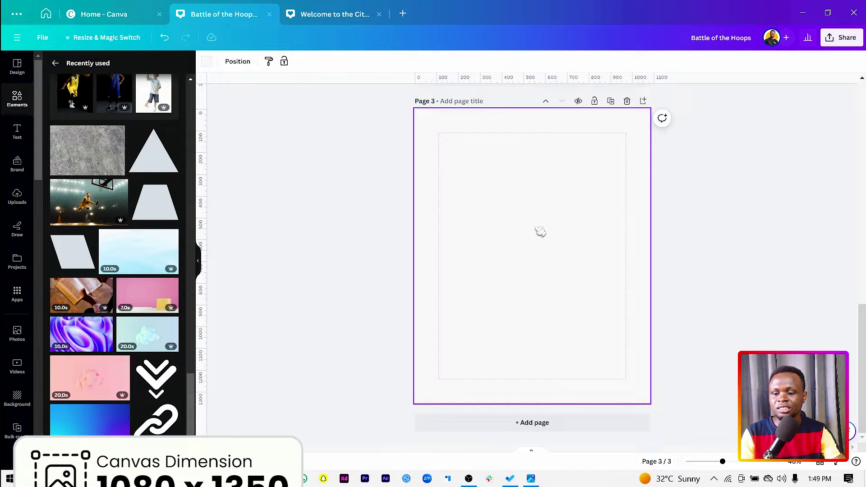
click(46, 14)
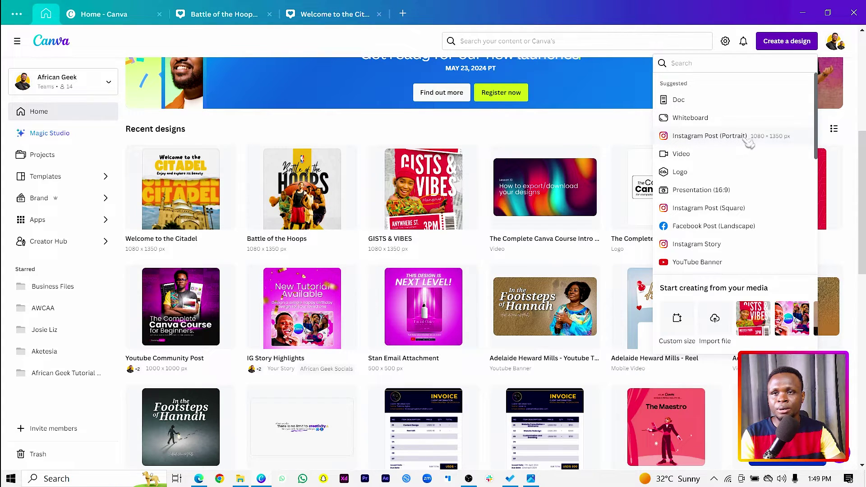
click(677, 318)
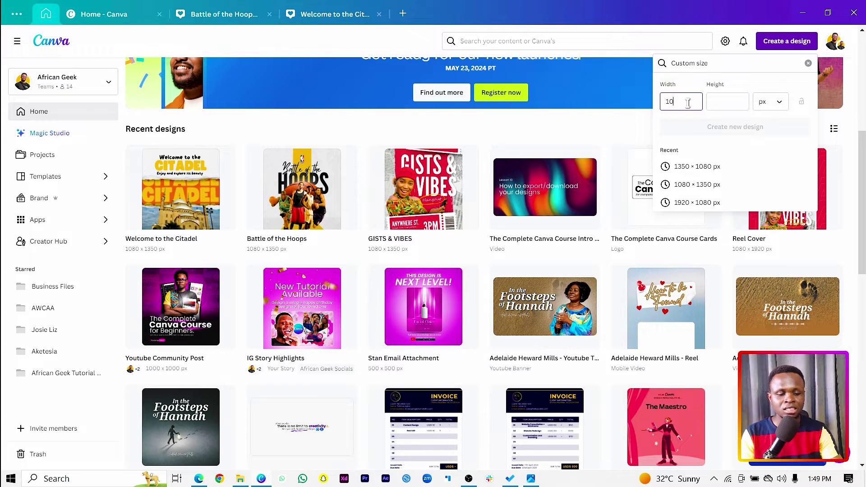
click(726, 102)
text(1350)
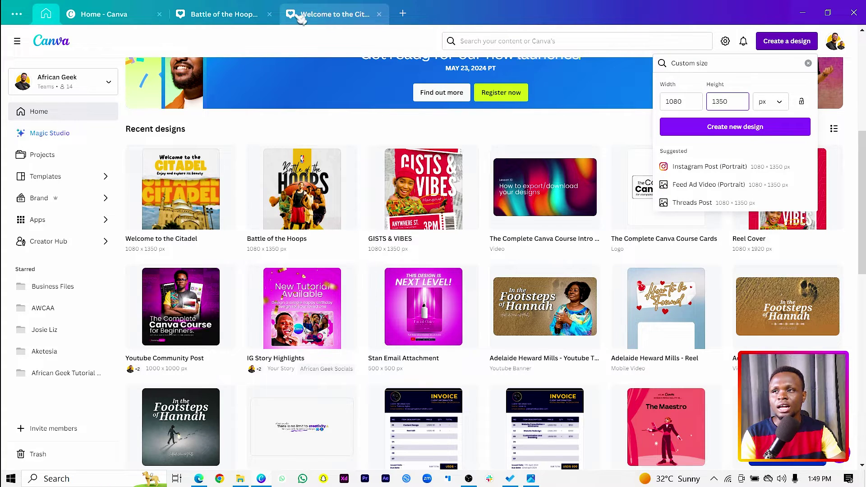
click(223, 14)
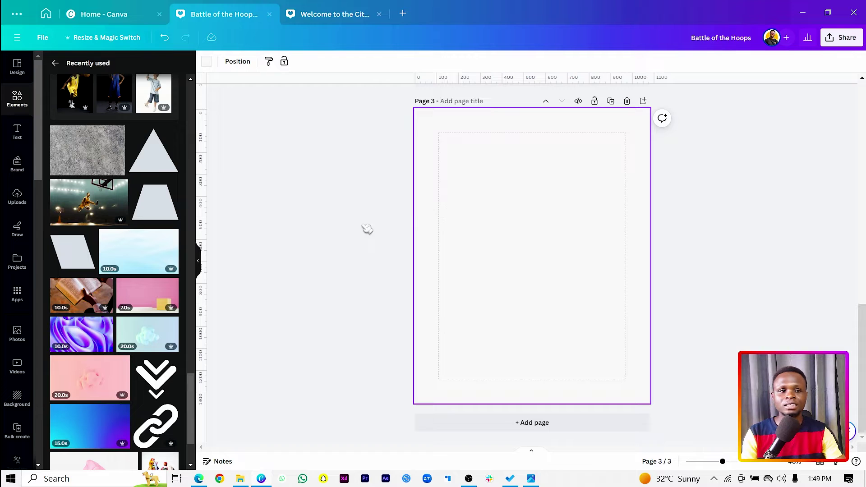
- Add a yellow square with R and stretch it into a tall bar centred at the top of Page 3
key(r)
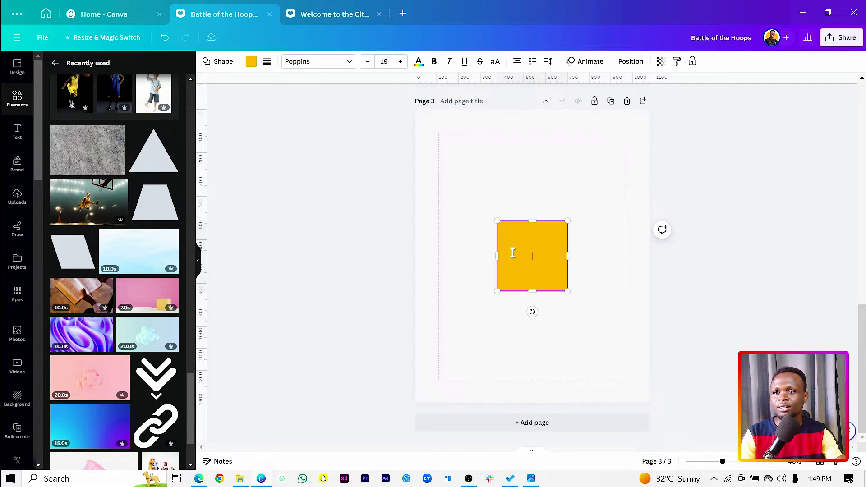
drag(541, 271, 500, 141)
drag(532, 176, 522, 325)
click(464, 303)
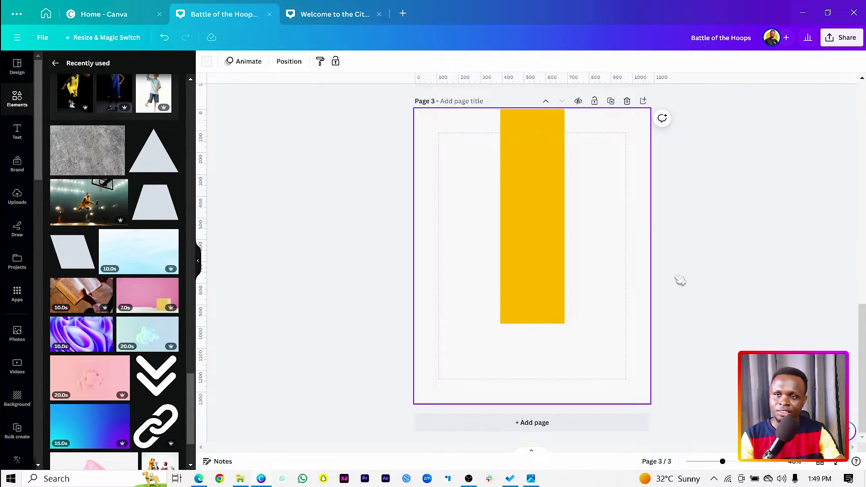
drag(547, 282, 536, 277)
click(606, 260)
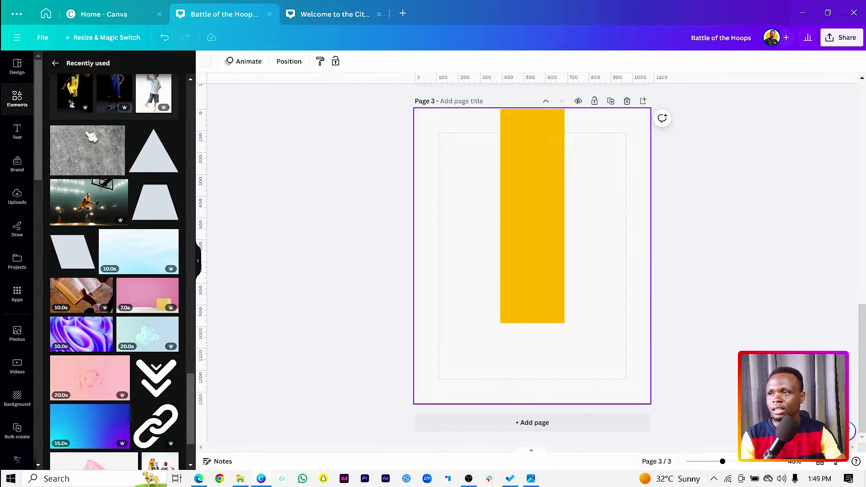
click(15, 100)
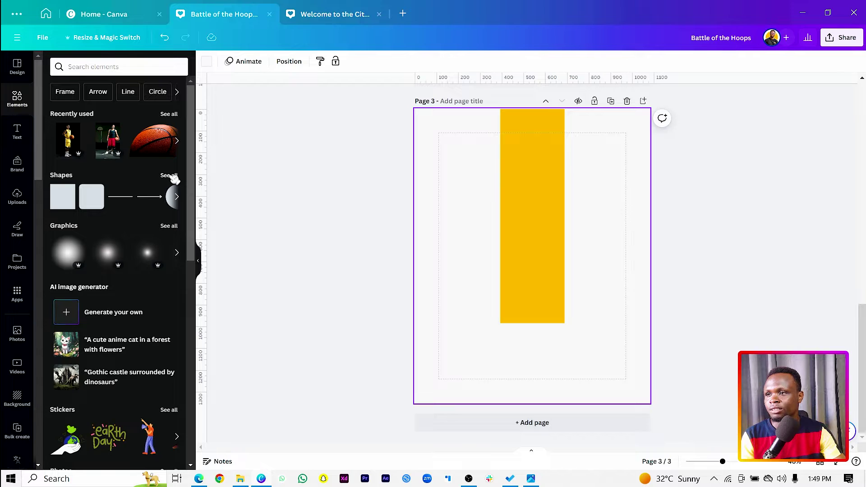
- Add a triangle and stretch it into a wide, centred trapezoid along the bottom under the bar
click(171, 177)
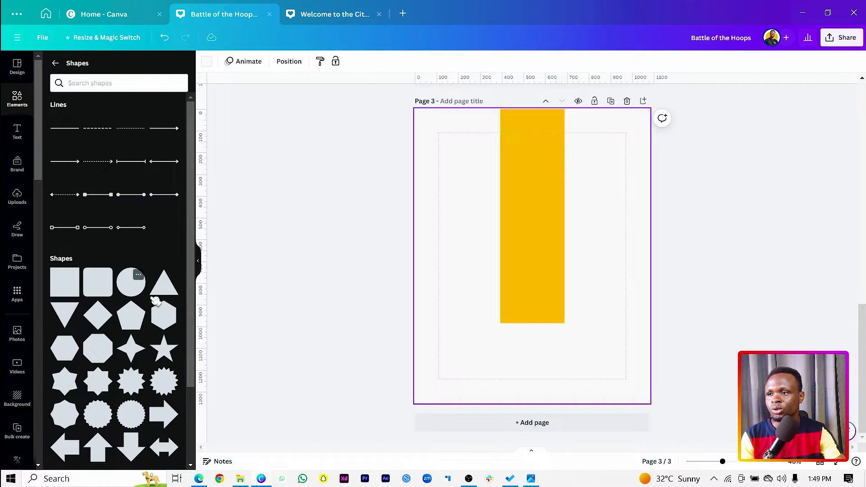
click(180, 290)
drag(522, 262, 523, 299)
drag(497, 326, 415, 398)
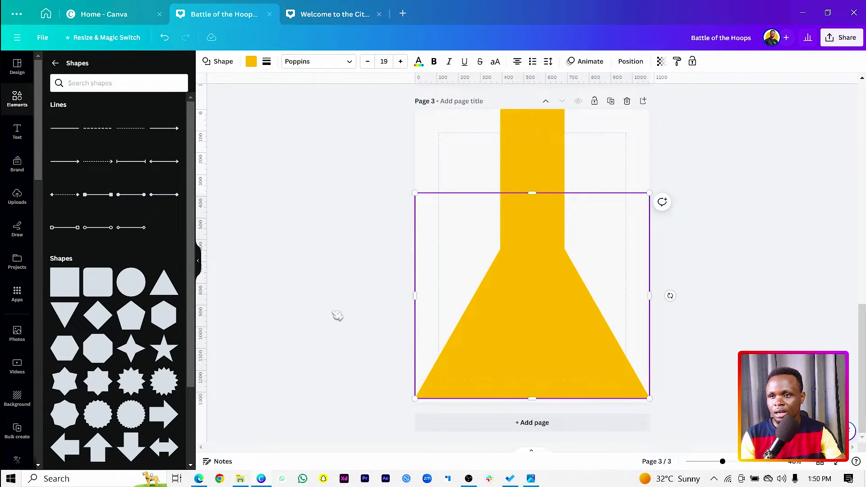
drag(564, 294, 562, 346)
drag(408, 350, 338, 350)
drag(522, 324, 513, 358)
click(428, 246)
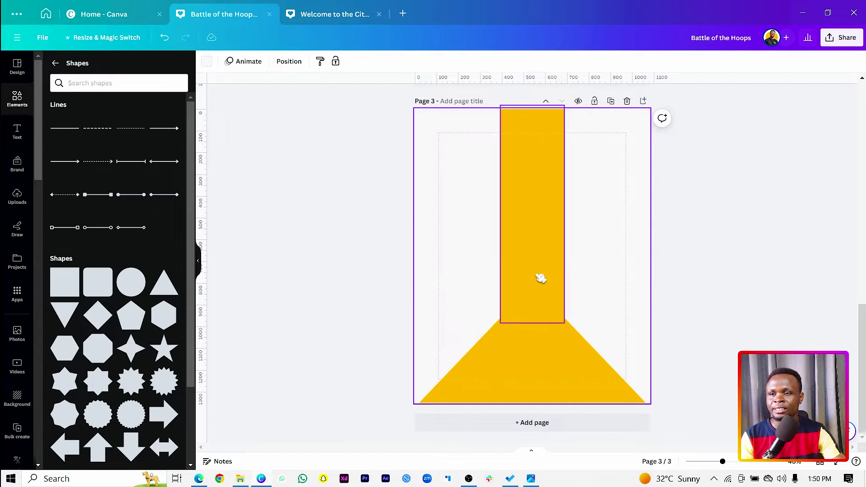
click(554, 354)
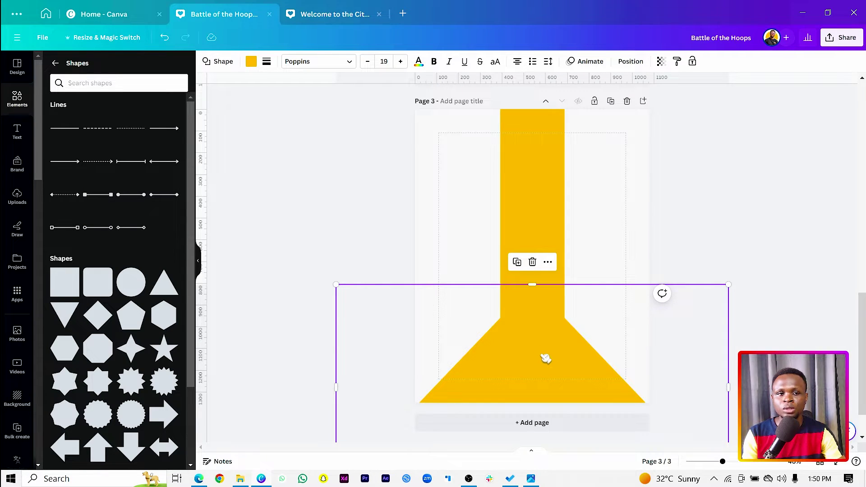
drag(568, 370, 549, 371)
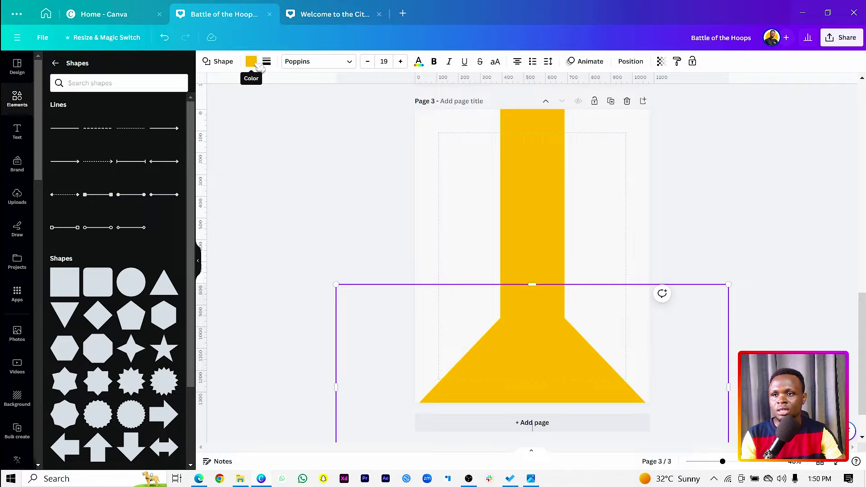
- Recolour the tall bar to a slightly deeper yellow (#EFAD00)
click(530, 158)
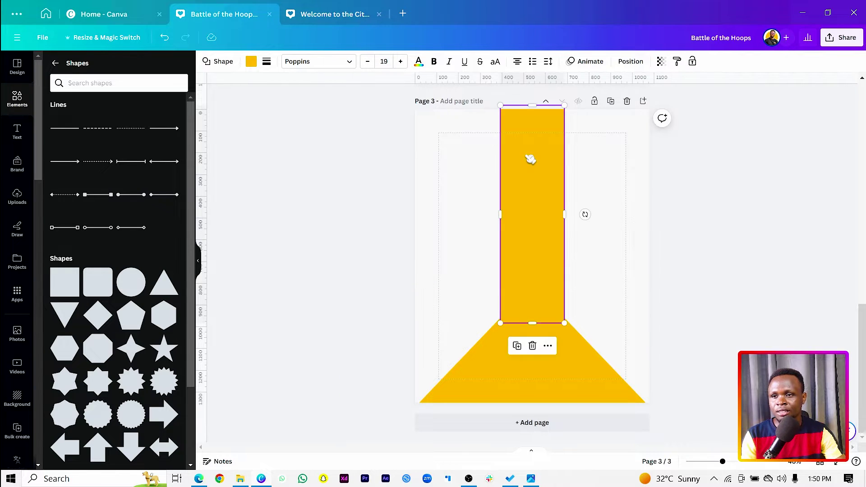
click(252, 62)
click(50, 116)
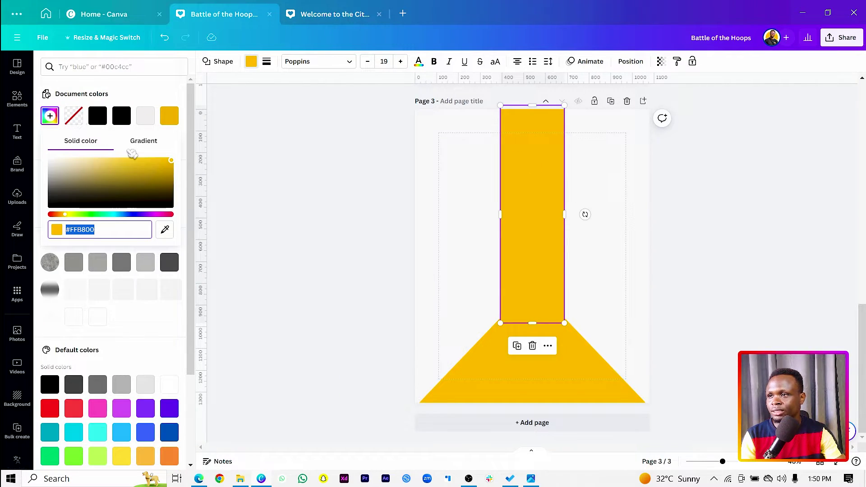
drag(175, 162, 178, 161)
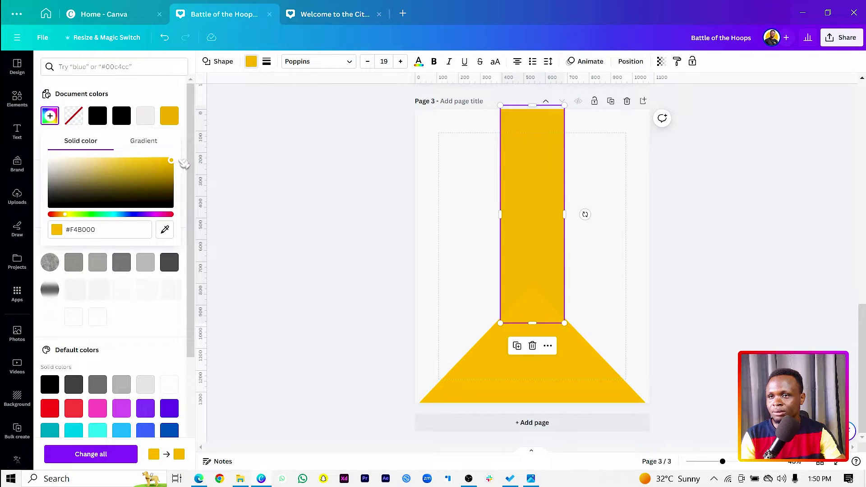
key(Escape)
click(535, 282)
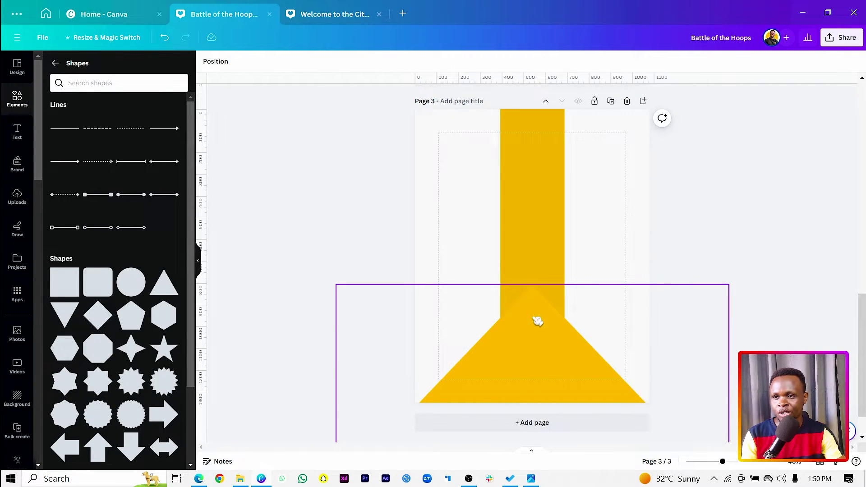
click(540, 366)
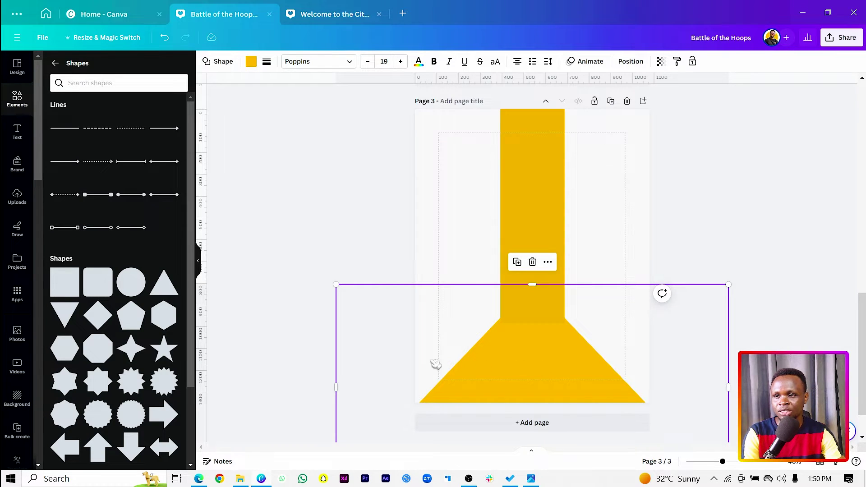
click(472, 277)
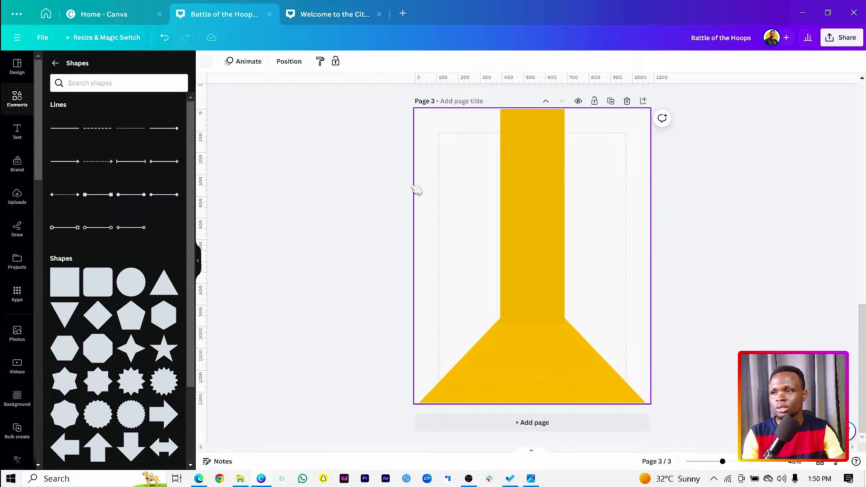
- Search Elements for 'wall texture' and stretch the first photo over the top of Page 3
click(29, 105)
click(132, 69)
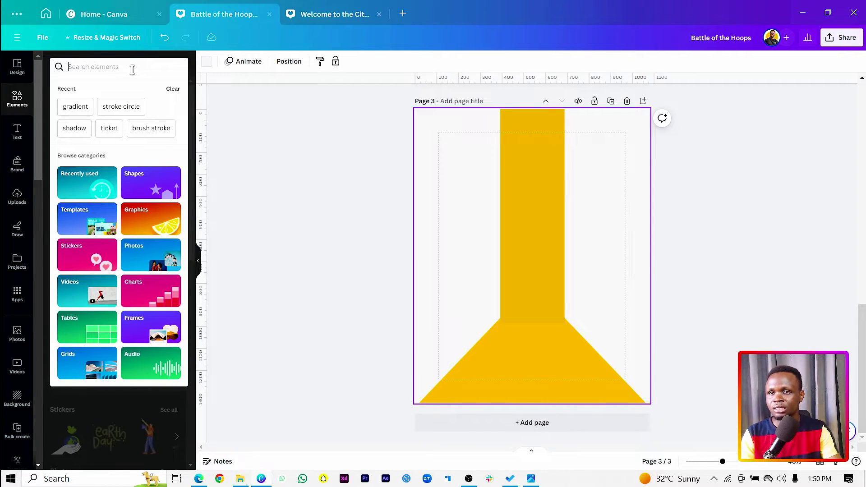
text(wa)
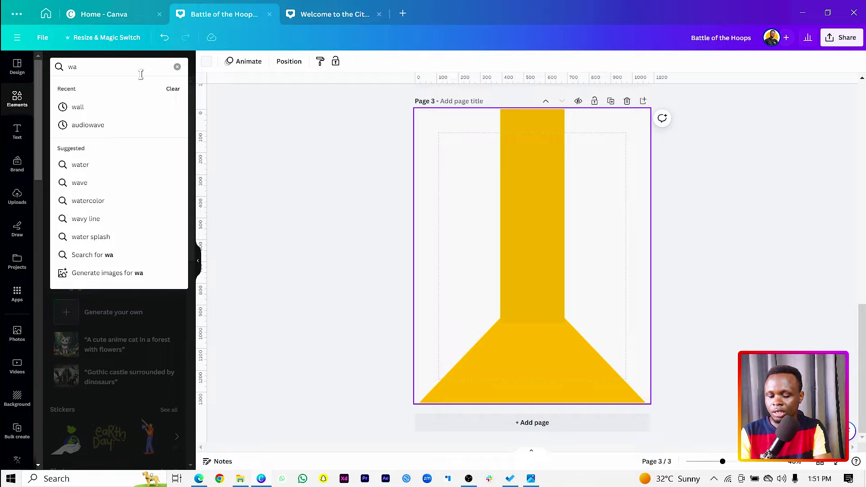
text(ll text)
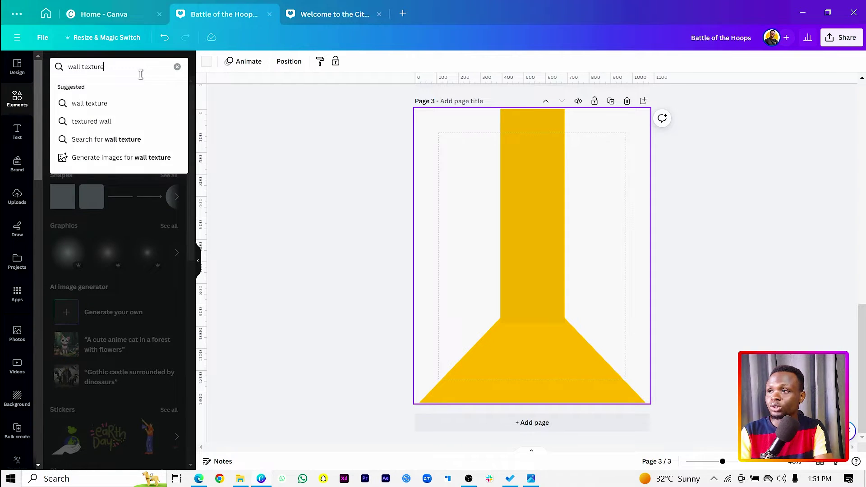
text(ure)
key(Return)
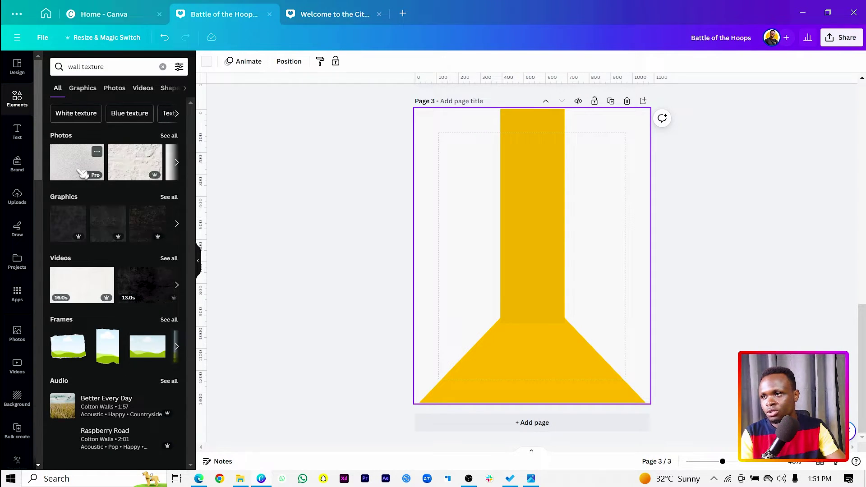
click(81, 173)
drag(510, 279, 478, 195)
drag(601, 240, 721, 347)
drag(545, 274, 509, 269)
- Set the wall texture's transparency to 34 so the yellow bar shows through
key(ctrl+[)
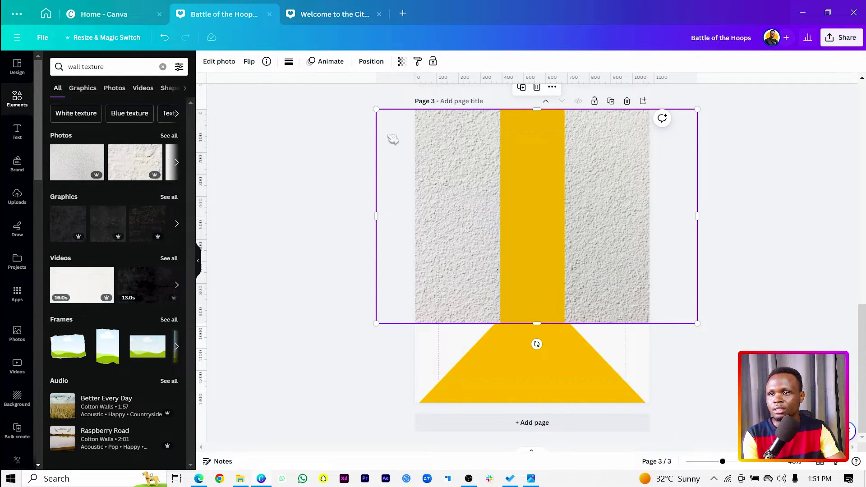
key(ctrl+])
click(401, 62)
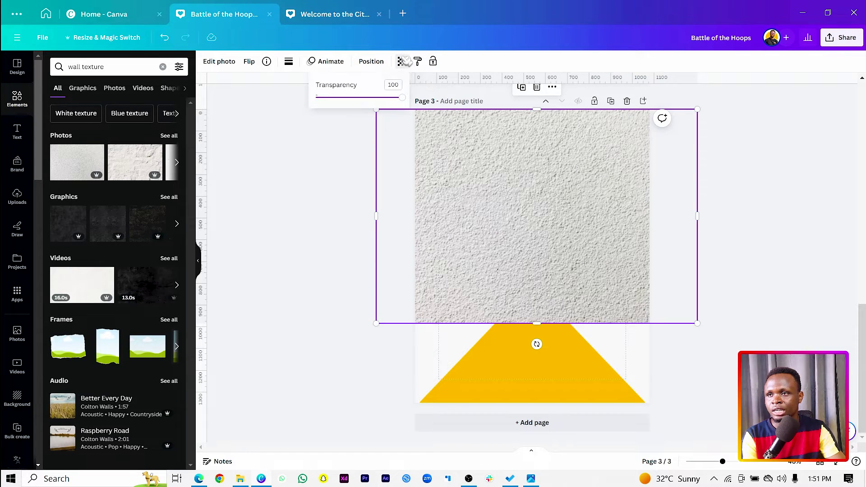
drag(408, 102, 361, 112)
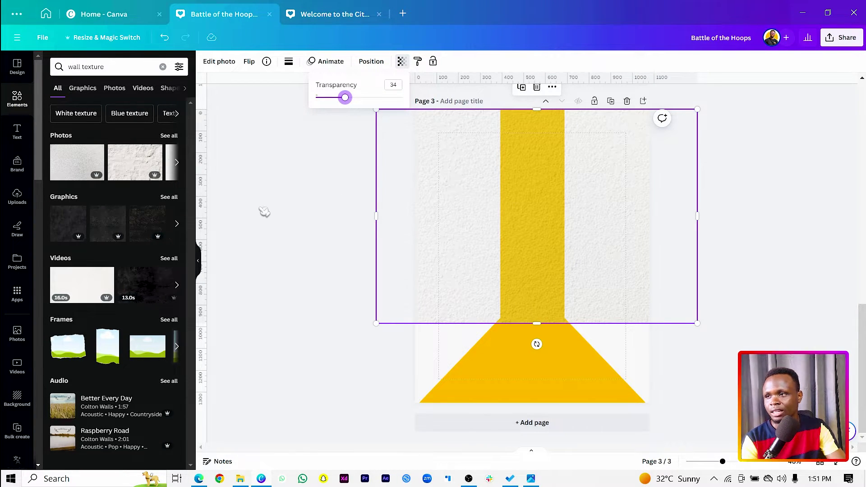
drag(81, 67, 58, 66)
- Search 'floor texture' and lay a full-width concrete photo at 43 transparency across the bottom
text(floow)
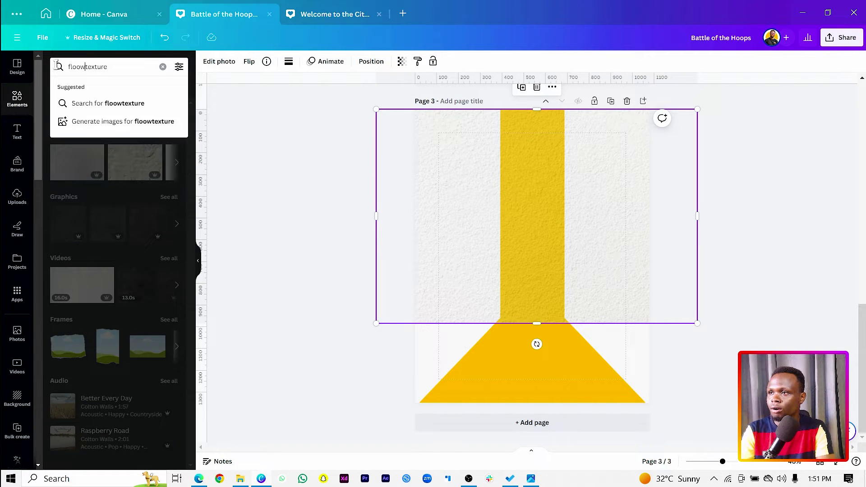
key(BackSpace)
text(r)
key(Return)
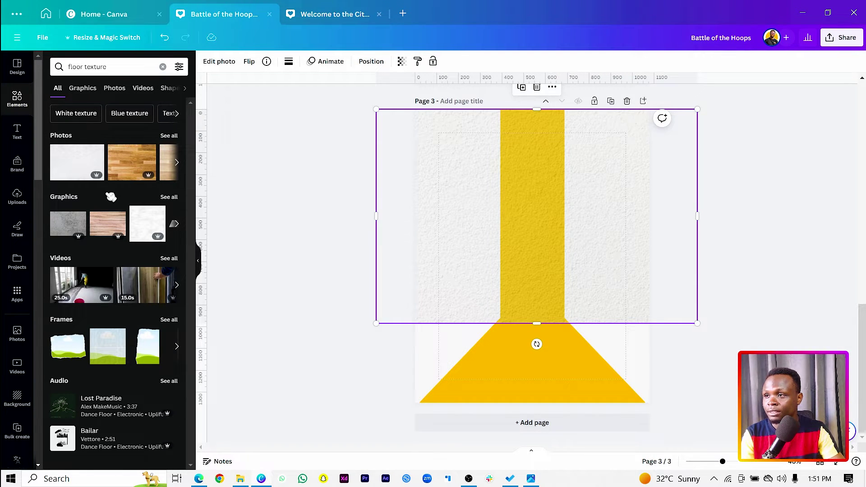
drag(76, 223, 484, 393)
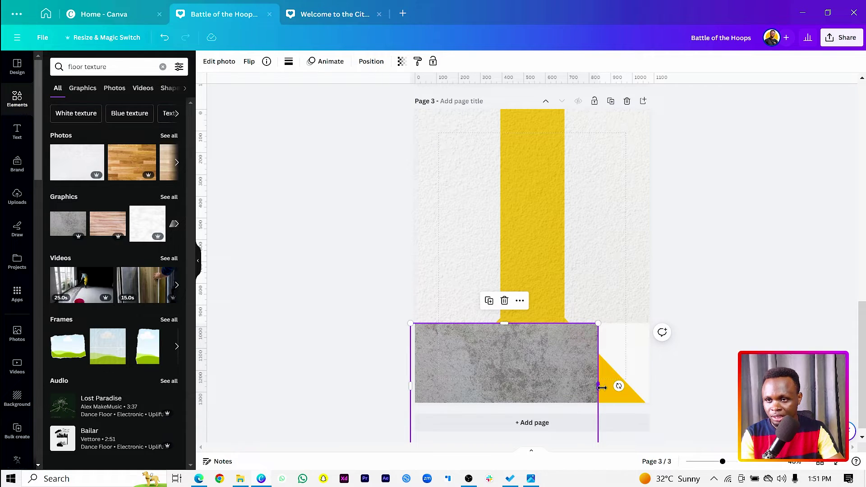
drag(598, 387, 669, 386)
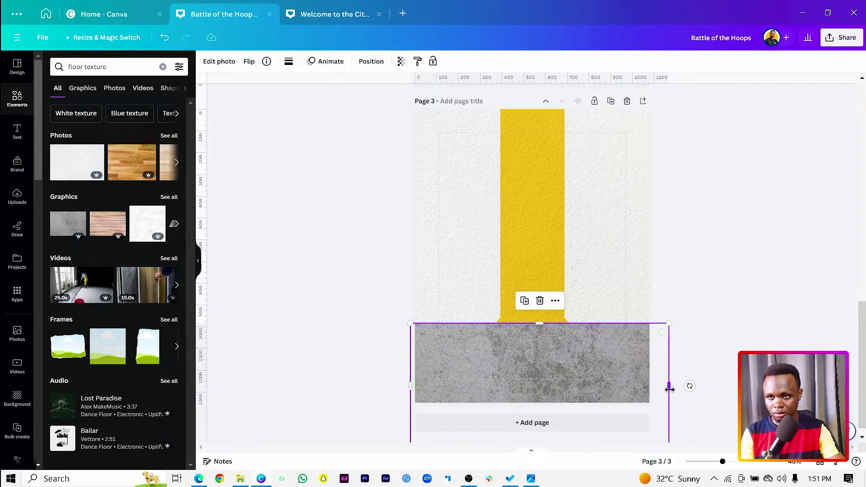
click(403, 61)
drag(387, 103, 355, 100)
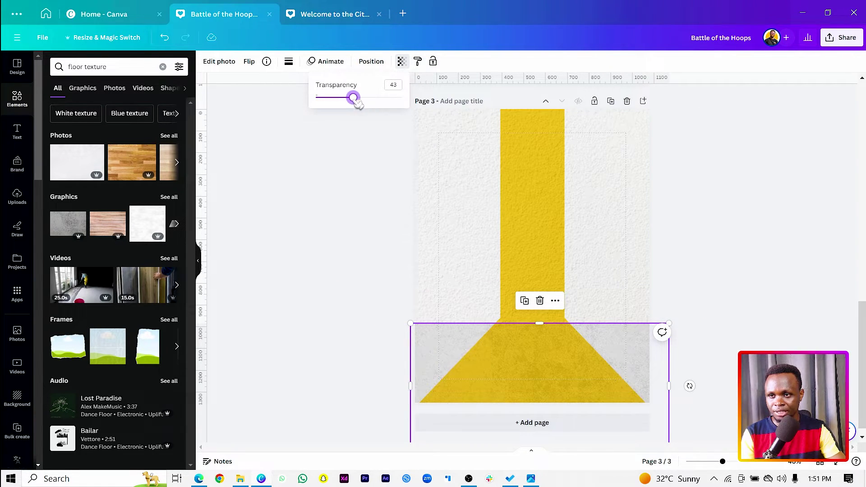
click(367, 377)
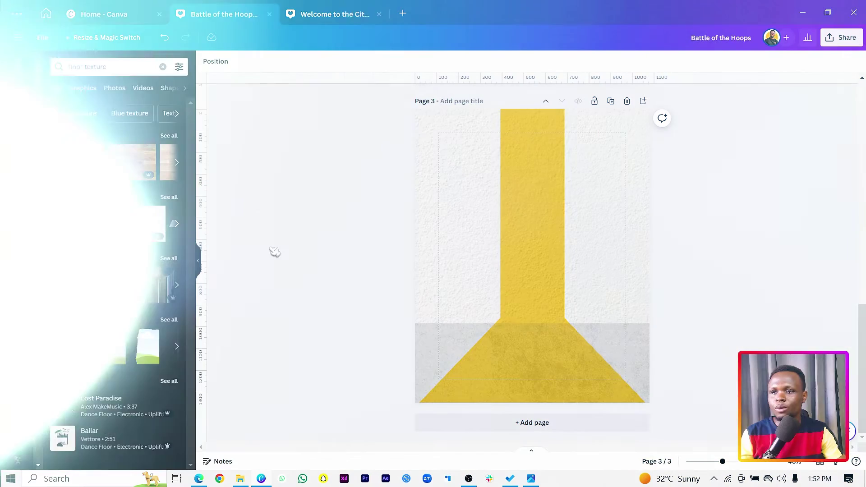
- Move the four player photos from Page 2 onto Page 3
scroll(368, 282, up, 5)
drag(358, 157, 611, 287)
key(Delete)
scroll(610, 286, down, 5)
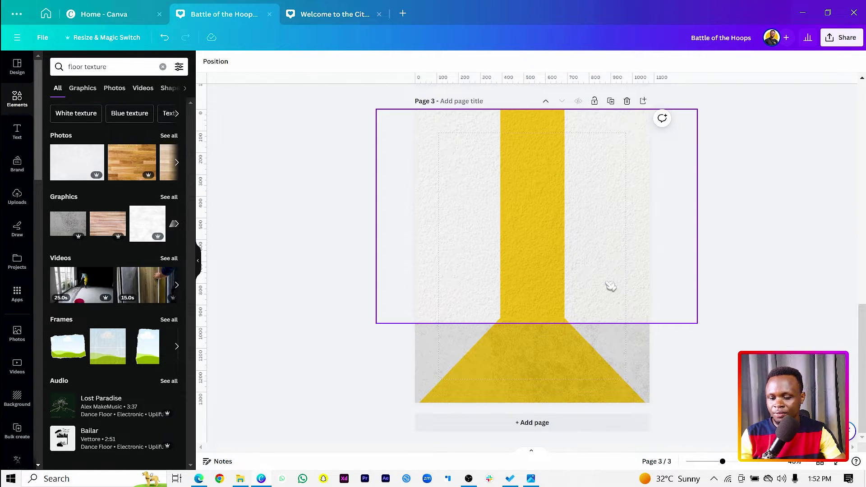
key(ctrl+v)
- Line up the red-shorts and yellow-jersey player photos side by side
click(380, 273)
click(569, 306)
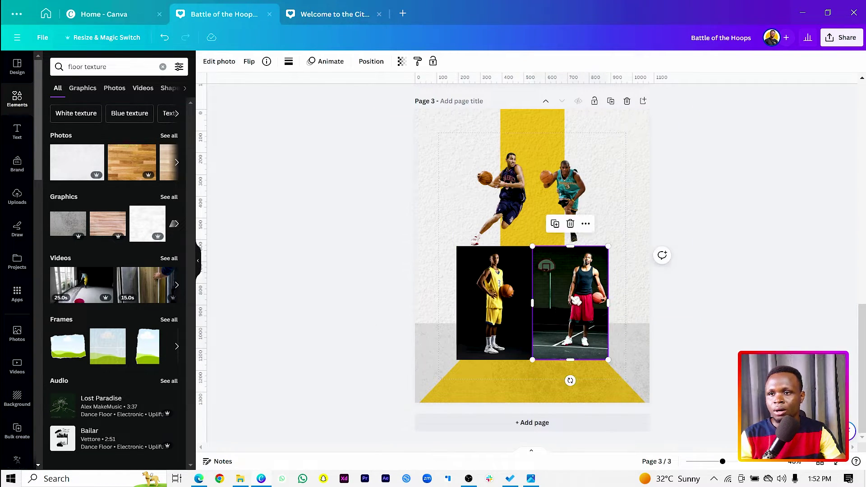
drag(570, 306, 577, 330)
drag(507, 310, 508, 335)
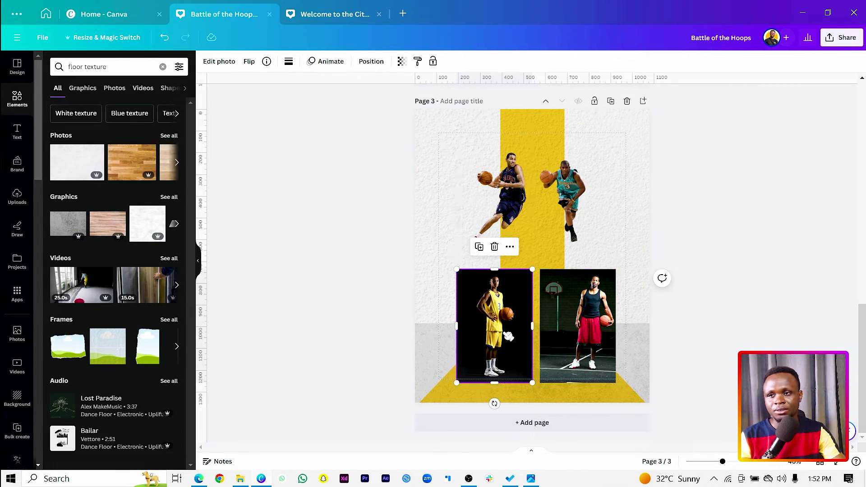
- Remove the backgrounds of the yellow-jersey and red-shorts photos with BG Remover
click(212, 63)
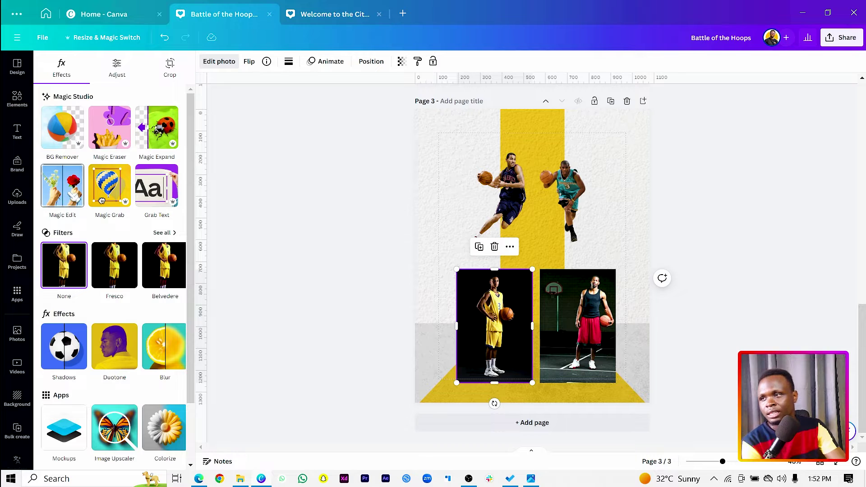
click(65, 136)
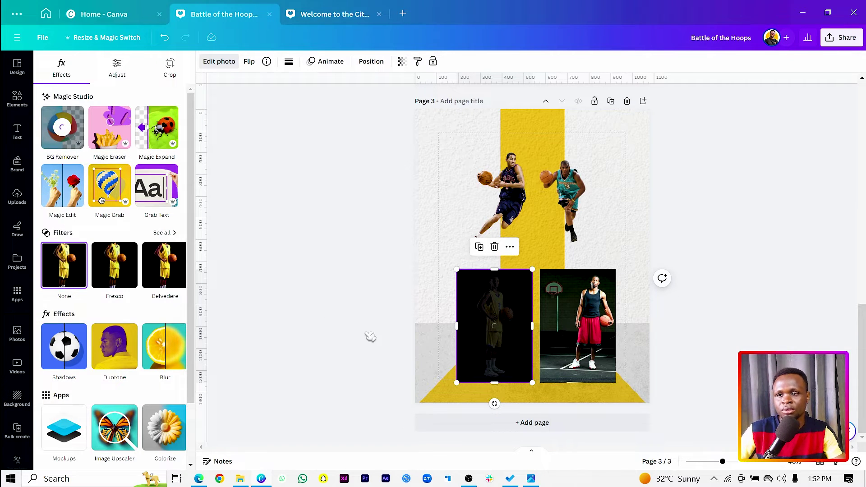
click(585, 324)
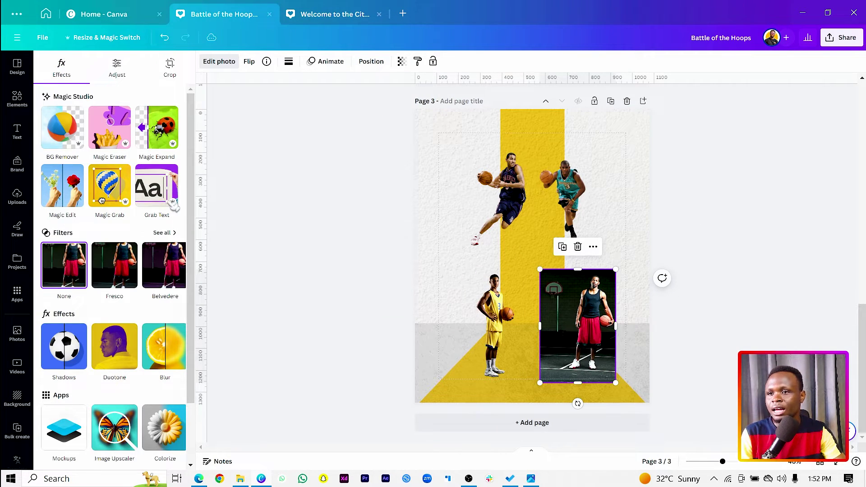
click(63, 129)
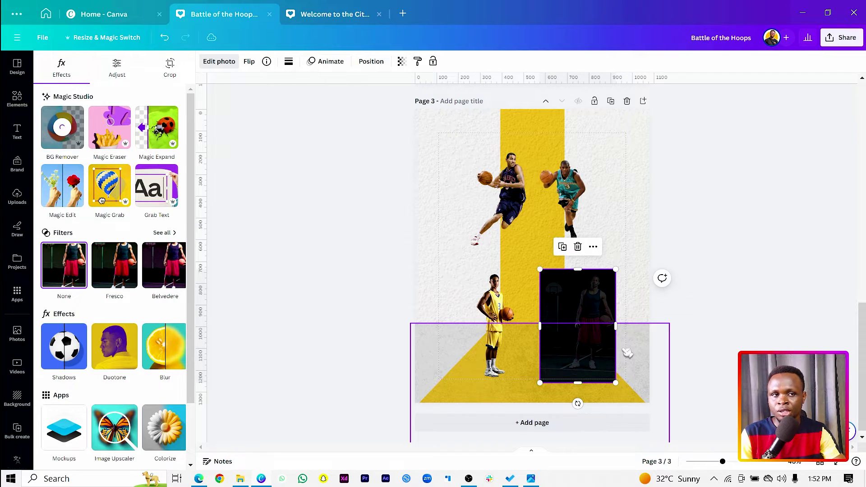
- Crop, enlarge and centre the red-shorts player on the page
drag(596, 342, 541, 351)
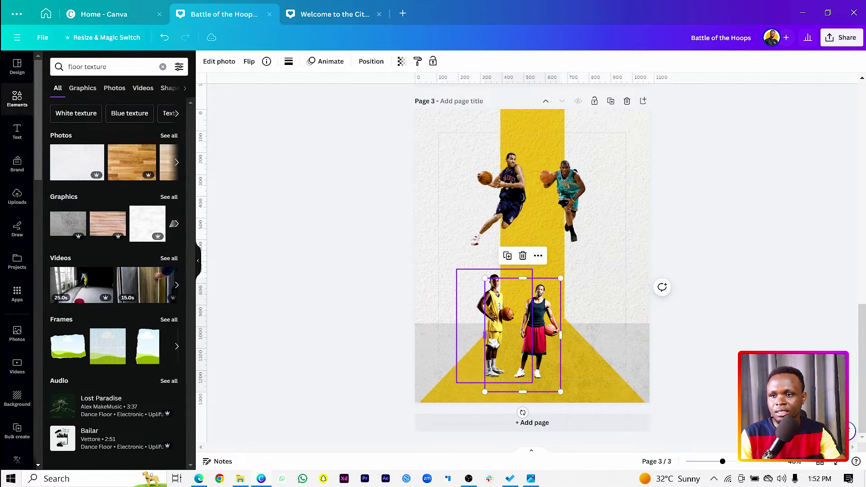
drag(483, 338, 508, 337)
drag(533, 392, 533, 379)
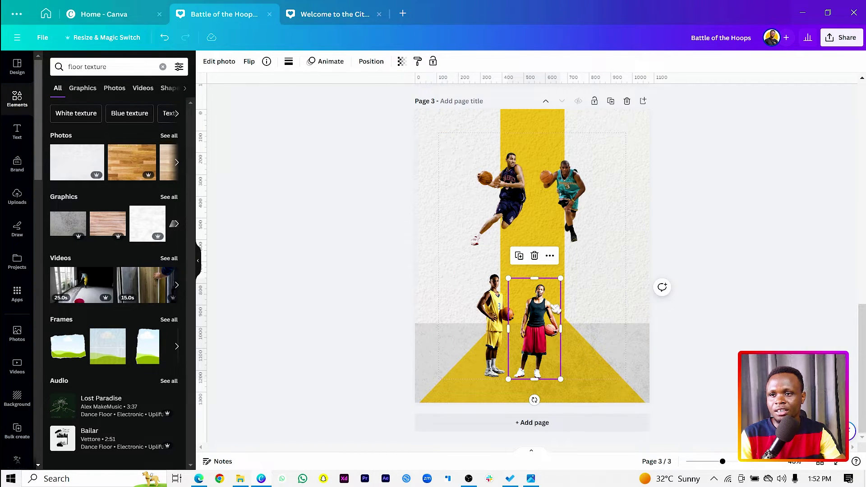
drag(561, 281, 604, 208)
drag(543, 294, 529, 292)
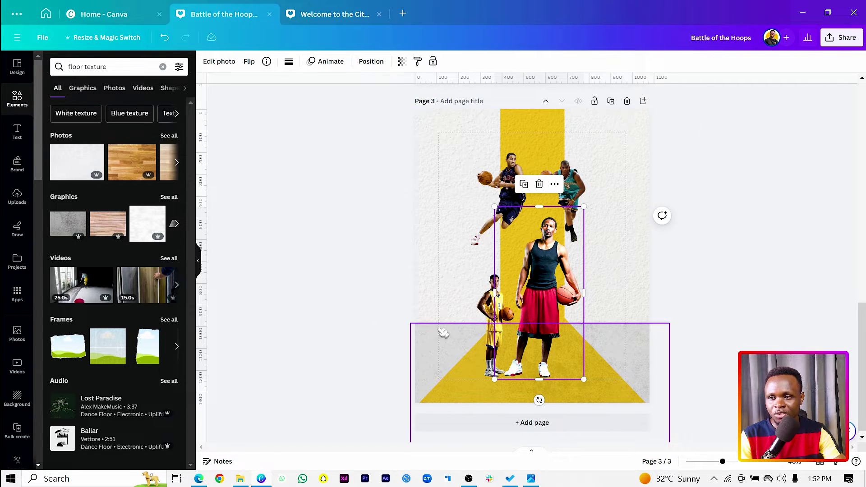
- Enlarge, flip and crop the yellow-jersey player, placing him right of the red-shorts player
click(501, 343)
drag(530, 268, 590, 229)
key(shift+h)
drag(508, 299, 566, 303)
drag(512, 303, 535, 304)
drag(577, 350, 506, 343)
shift+click(527, 346)
click(570, 372)
drag(562, 386, 562, 380)
click(357, 347)
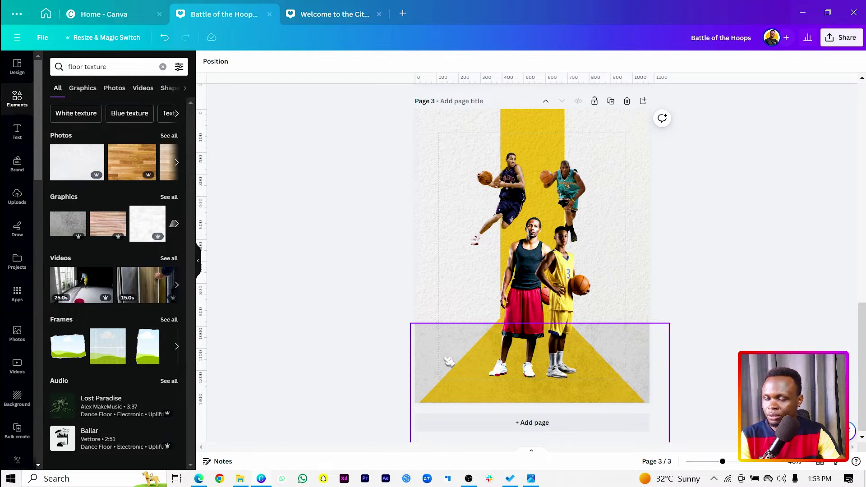
- Move the dark-jersey player down into the lineup, enlarged, at the right margin
drag(502, 194, 579, 326)
drag(605, 283, 642, 238)
drag(625, 301, 601, 298)
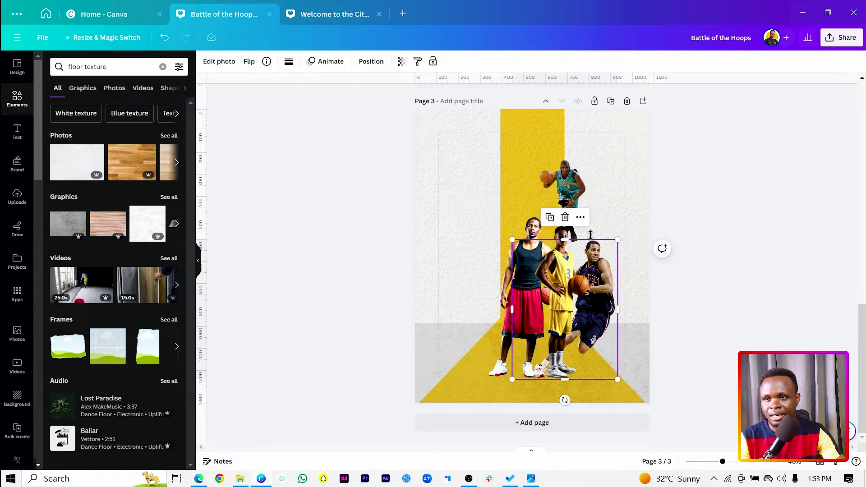
- Move the teal-jersey player to the lineup's left, enlarging and cropping him to match
click(568, 175)
drag(568, 176, 487, 307)
drag(452, 285, 460, 195)
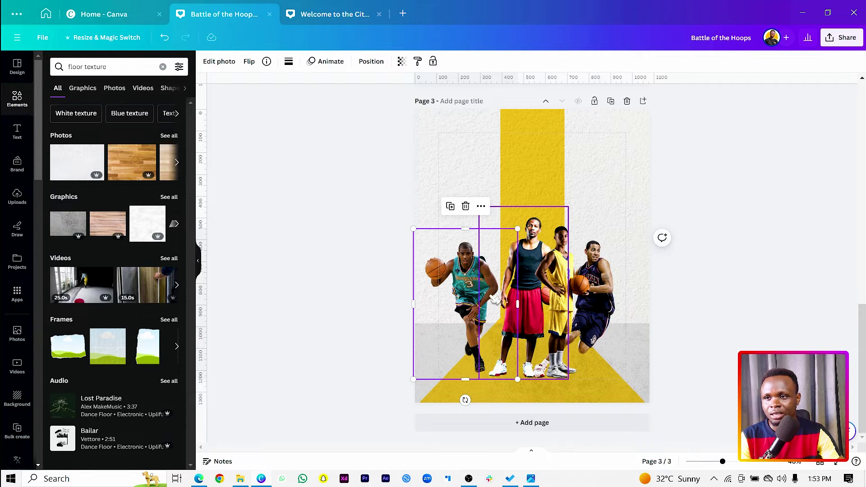
drag(462, 291, 476, 291)
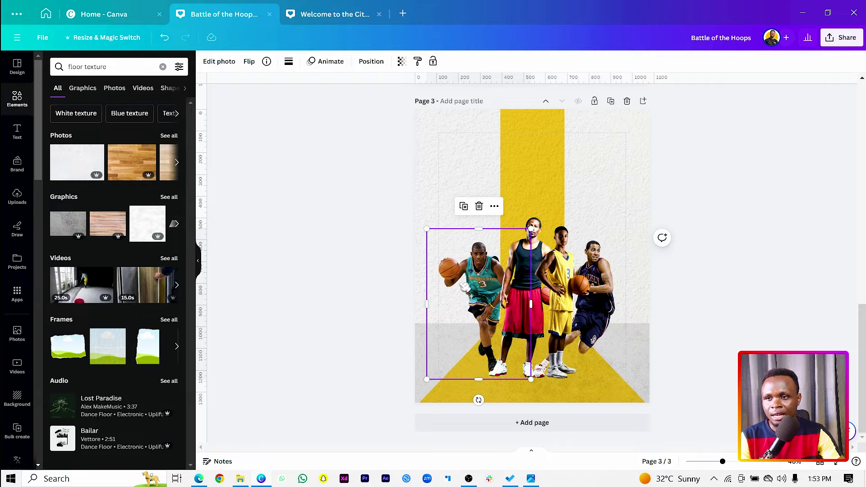
drag(426, 229, 423, 224)
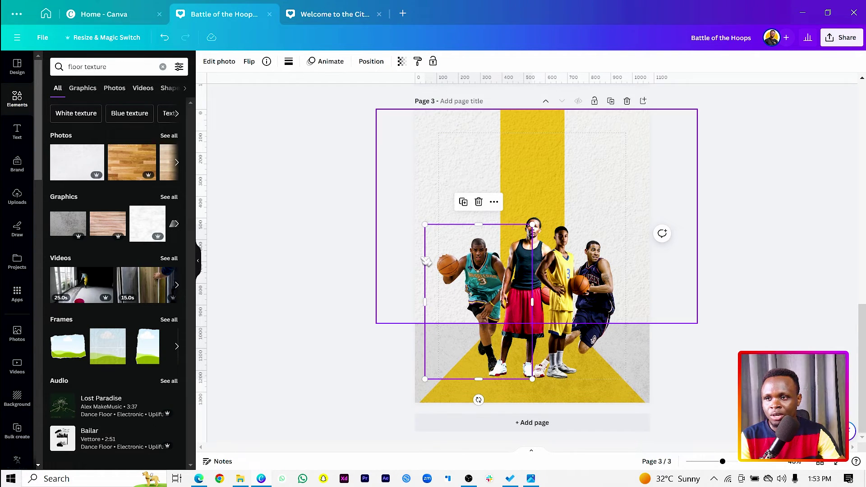
drag(533, 285, 517, 297)
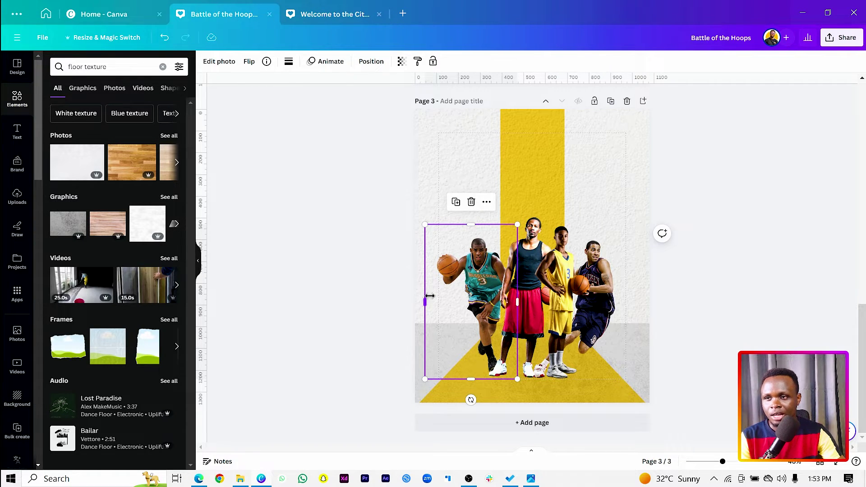
drag(430, 296, 428, 298)
click(411, 348)
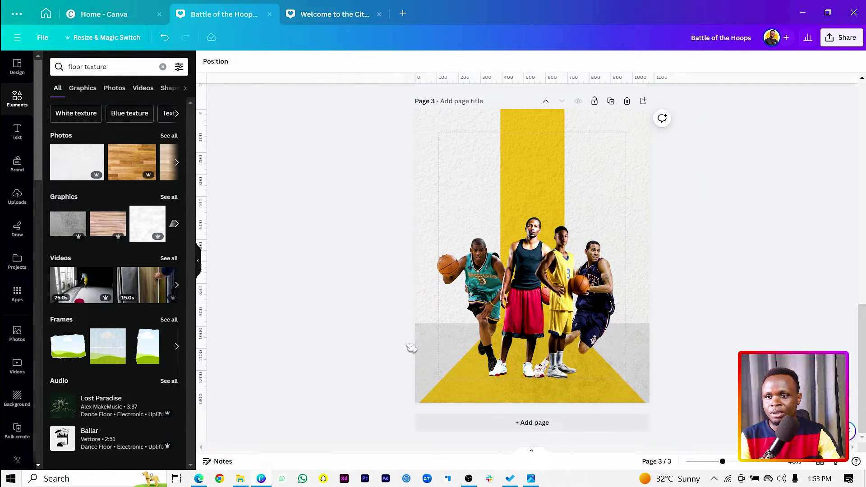
- Select all four players and centre the lineup on the page
click(466, 317)
shift+click(530, 270)
shift+click(560, 276)
shift+click(605, 277)
drag(607, 277, 609, 276)
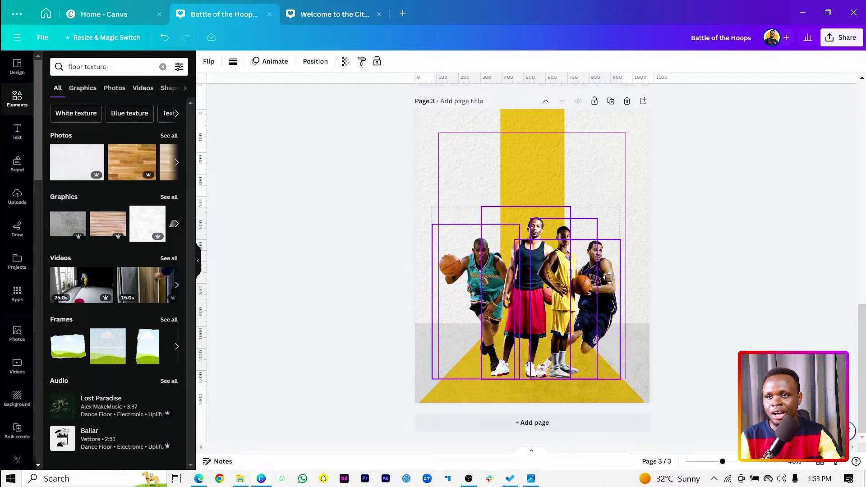
drag(530, 285, 536, 285)
click(383, 292)
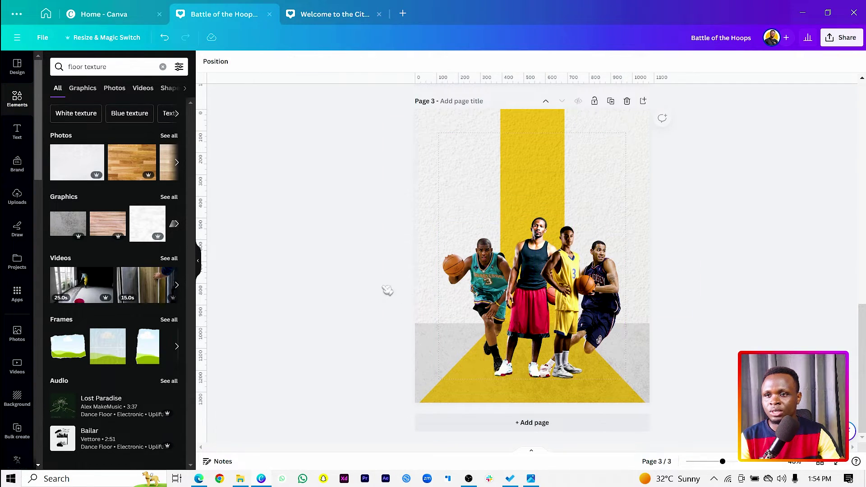
- Select the floor texture and change the element search to 'cement texture'
scroll(452, 365, up, 3)
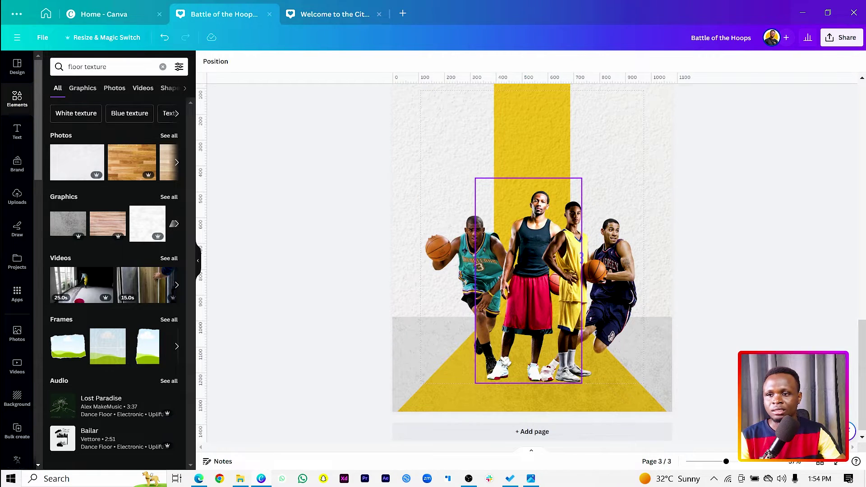
scroll(452, 364, down, 3)
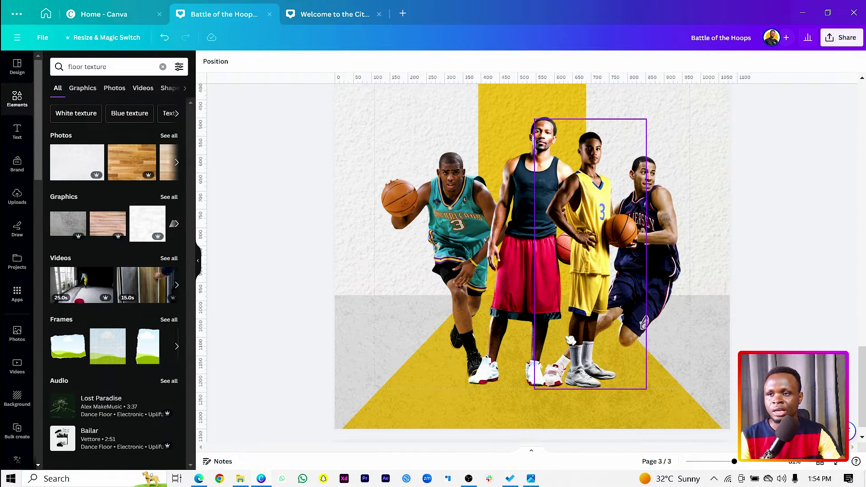
scroll(569, 339, up, 2)
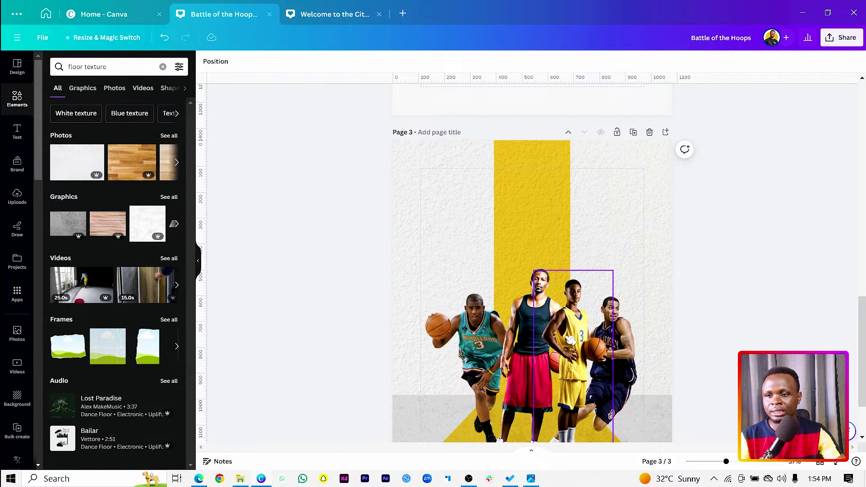
scroll(568, 339, down, 2)
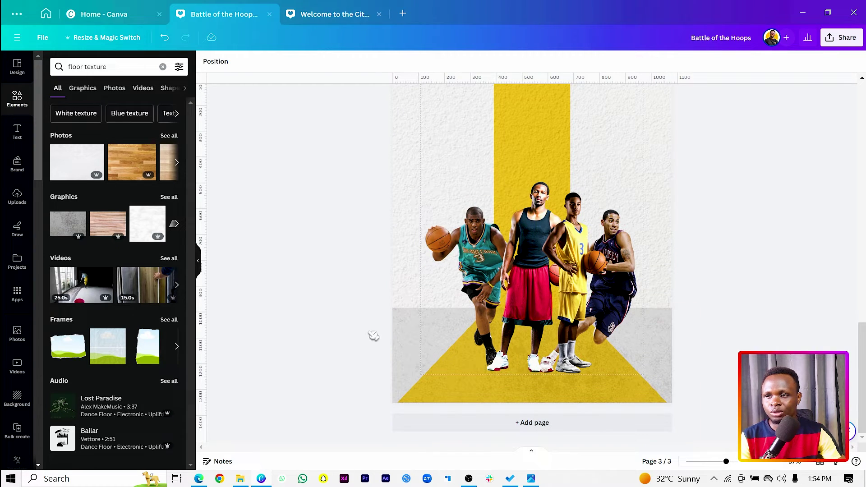
click(396, 334)
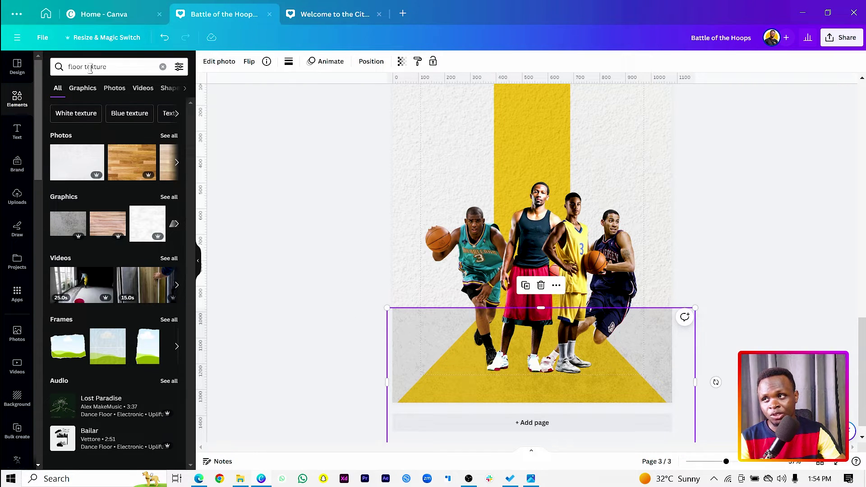
click(123, 72)
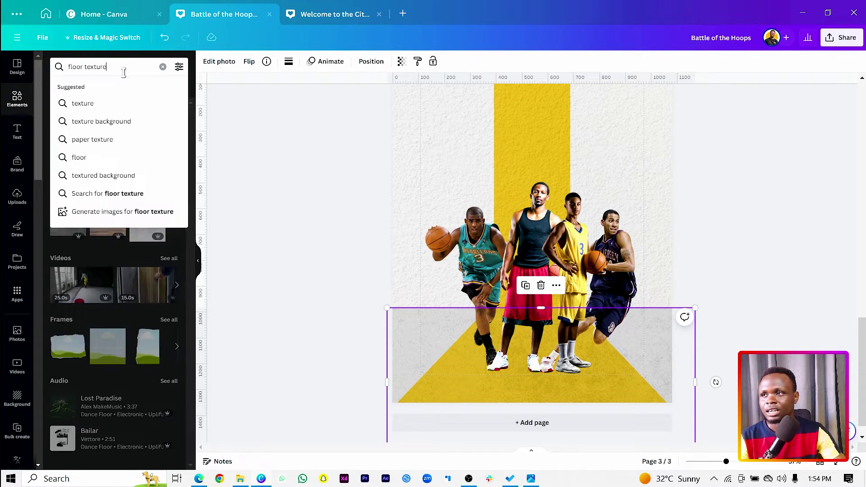
key(Return)
double_click(78, 66)
text(ce)
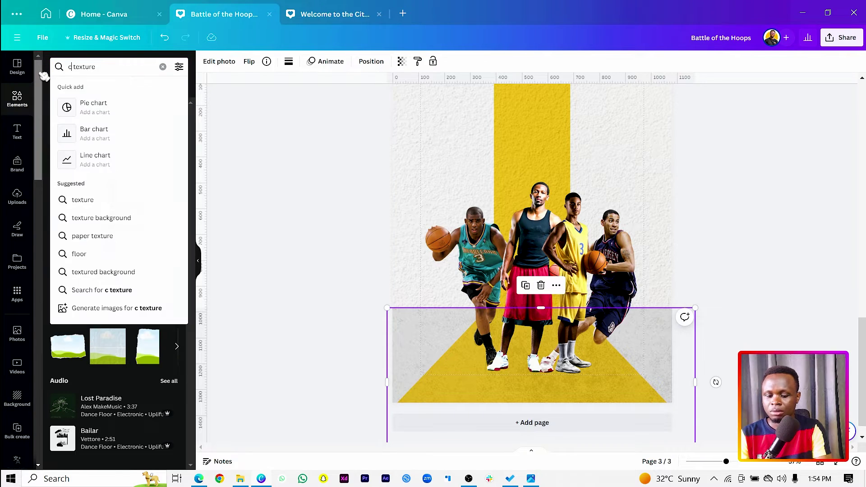
text(ment)
key(Return)
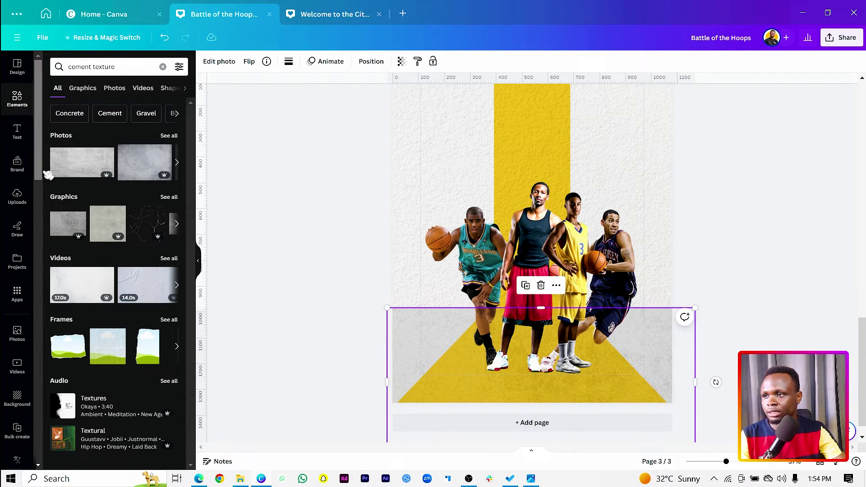
- Add a cement graphic and stretch it across the full width of the lower page
drag(70, 161, 141, 144)
click(68, 223)
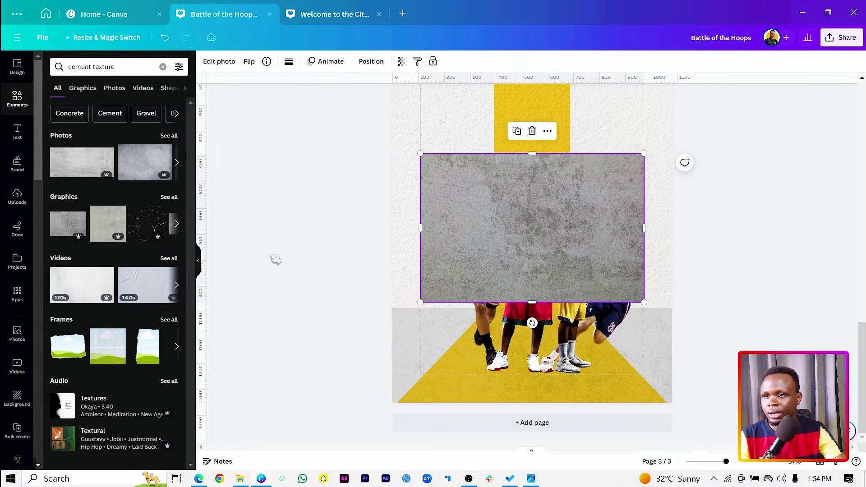
click(418, 360)
drag(450, 253, 453, 359)
drag(605, 385, 674, 383)
- Copy the cement graphic's style onto the floor shape
right_click(432, 149)
click(448, 173)
click(427, 363)
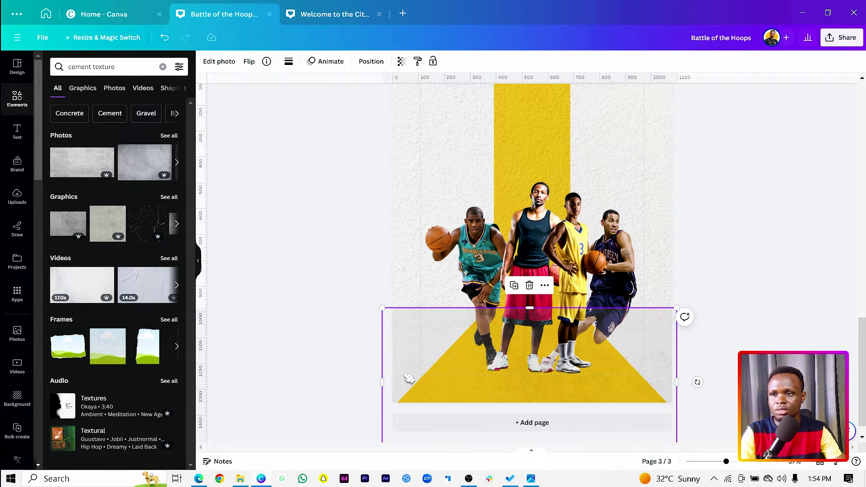
click(287, 367)
click(408, 356)
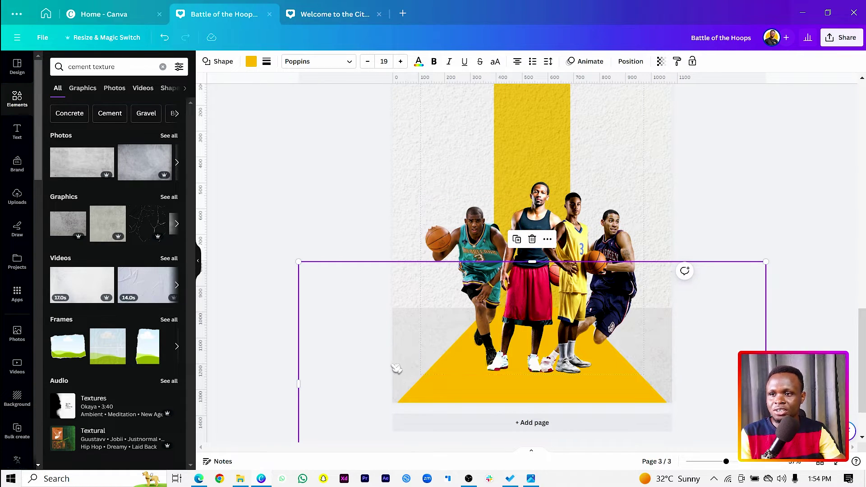
click(339, 224)
click(414, 346)
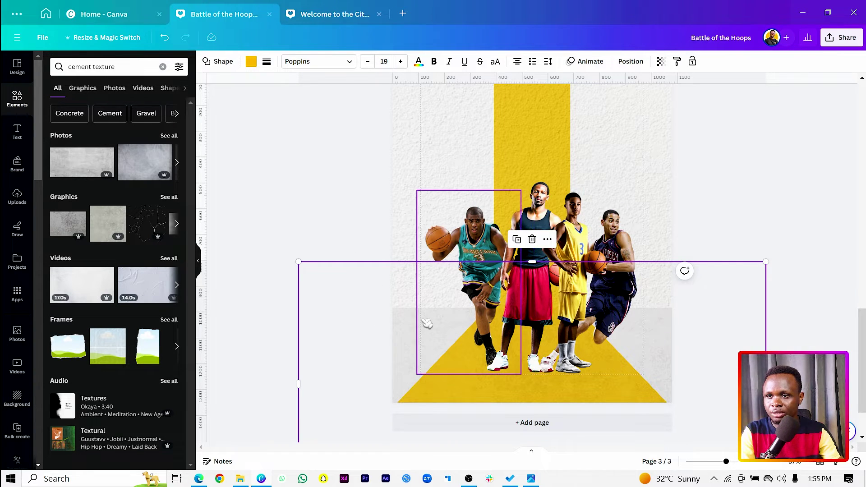
click(346, 278)
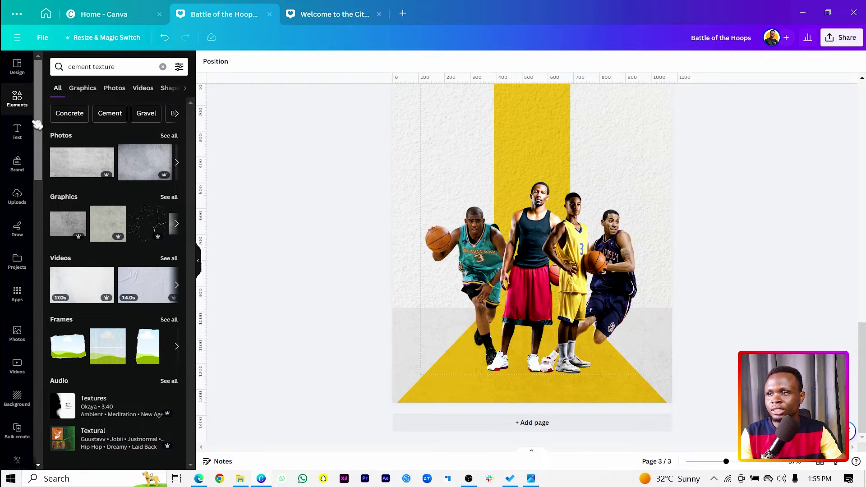
click(117, 64)
- Search 'shadow' and place a small shadow graphic under the teal-jersey player's left shoe
key(ctrl+a)
text(shadow)
key(Return)
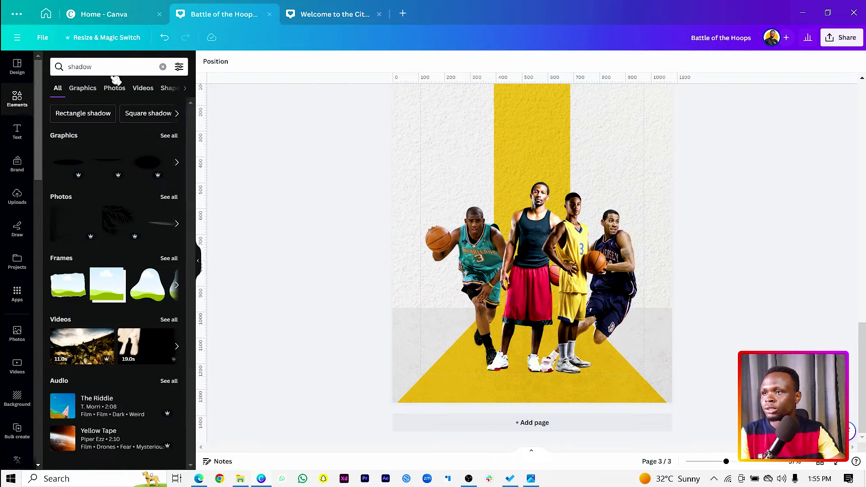
click(71, 165)
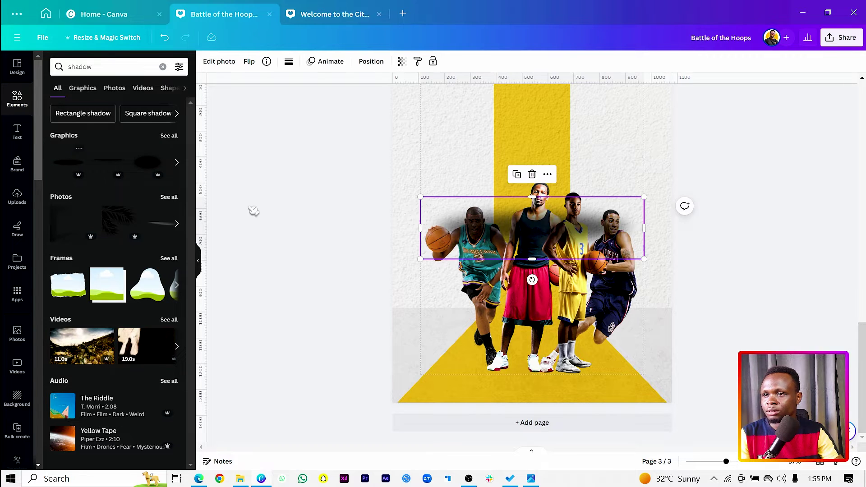
drag(547, 246, 536, 387)
drag(423, 402, 446, 395)
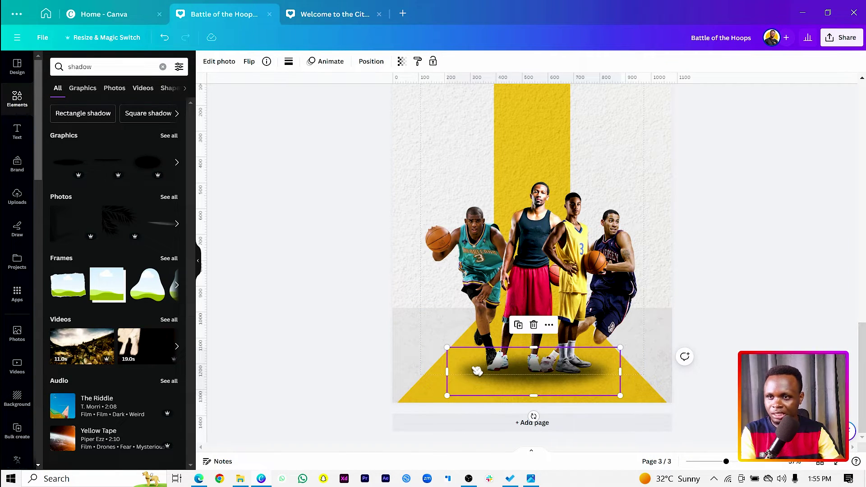
click(267, 345)
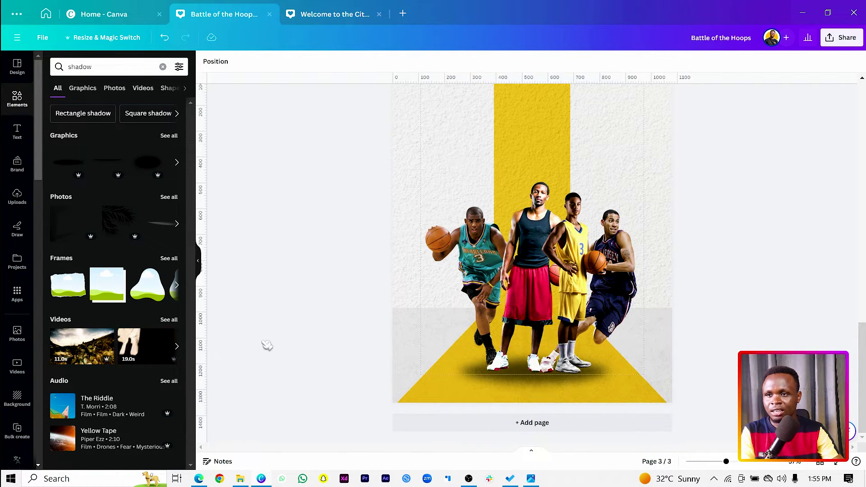
click(524, 387)
drag(621, 347, 489, 383)
drag(476, 416, 498, 394)
- Make the shadow more transparent and add a smaller copy under the raised black shoe
scroll(496, 392, up, 5)
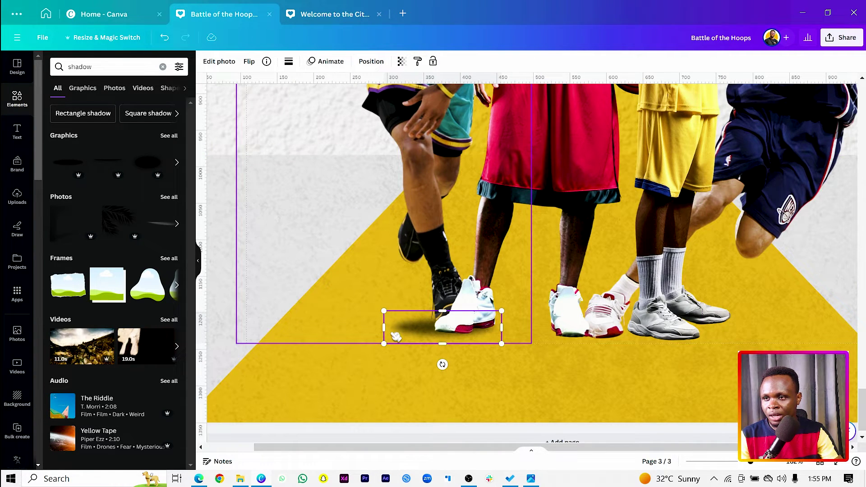
click(401, 62)
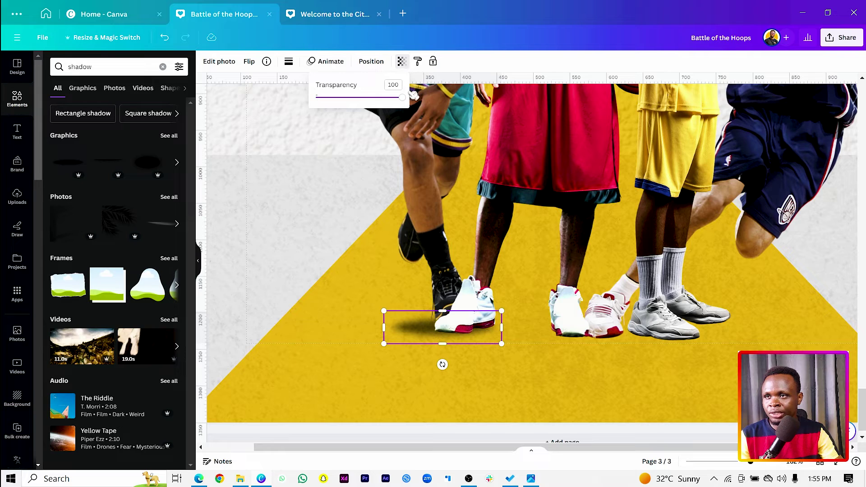
drag(402, 97, 378, 98)
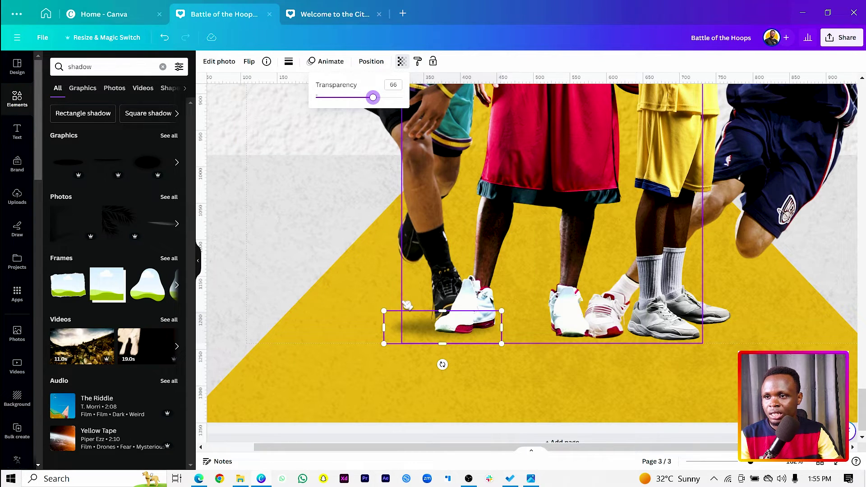
drag(394, 322, 358, 259)
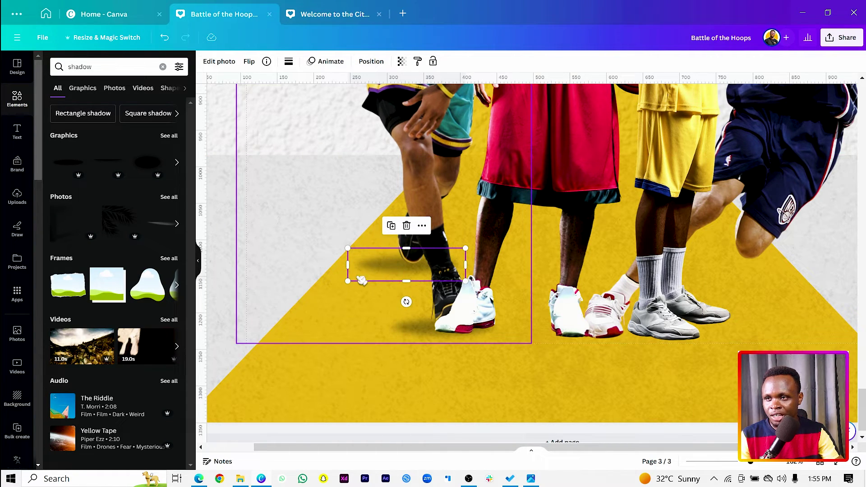
drag(348, 281, 376, 283)
- Add another shadow copy beneath the red-shorts player's sneakers
click(399, 331)
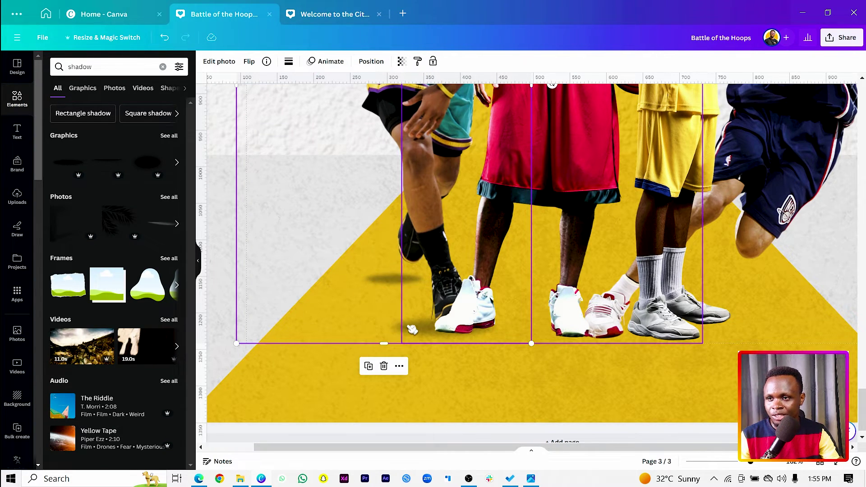
click(402, 334)
click(404, 330)
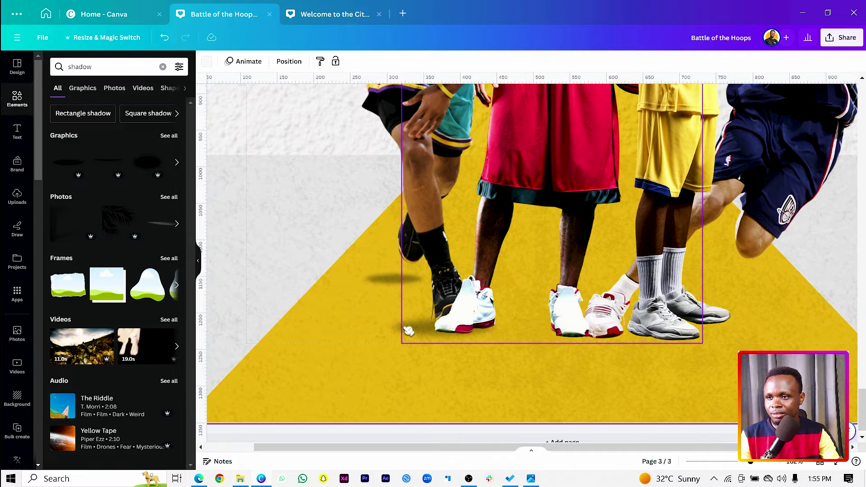
click(404, 330)
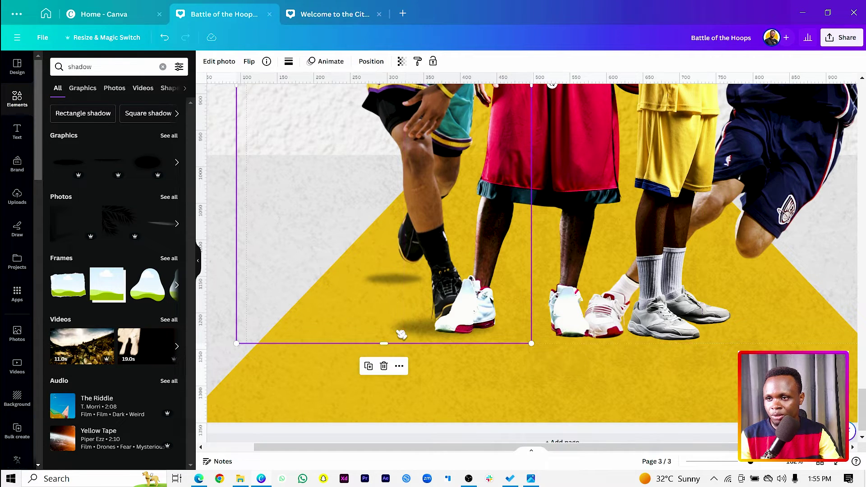
click(400, 333)
drag(401, 334, 516, 330)
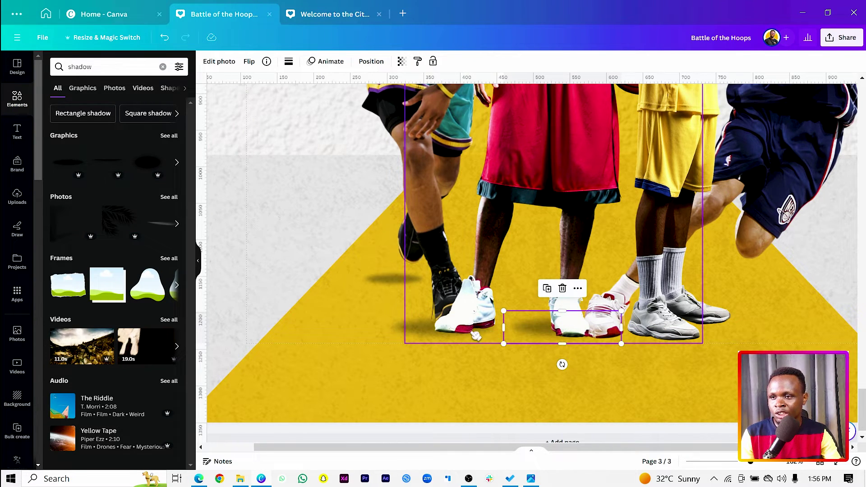
right_click(523, 333)
- Place a copy of a shadow under the grey sneakers and move it behind the players in the layer stack
mouse_move(610, 293)
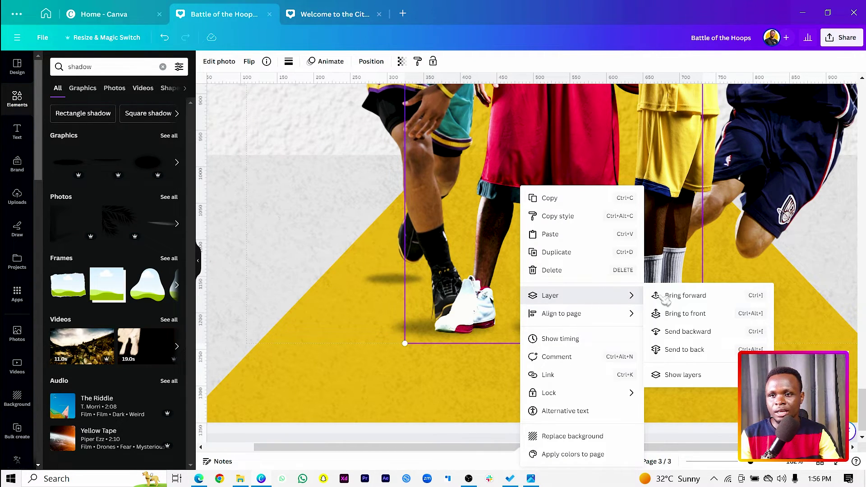
click(674, 377)
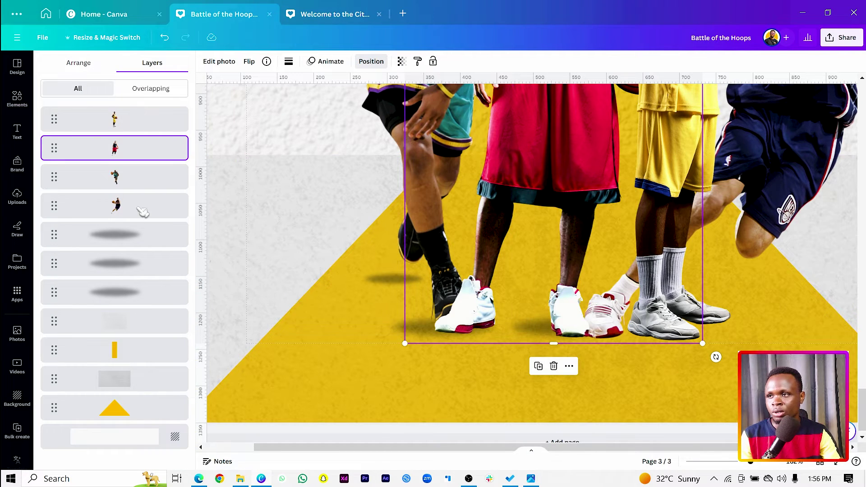
click(116, 233)
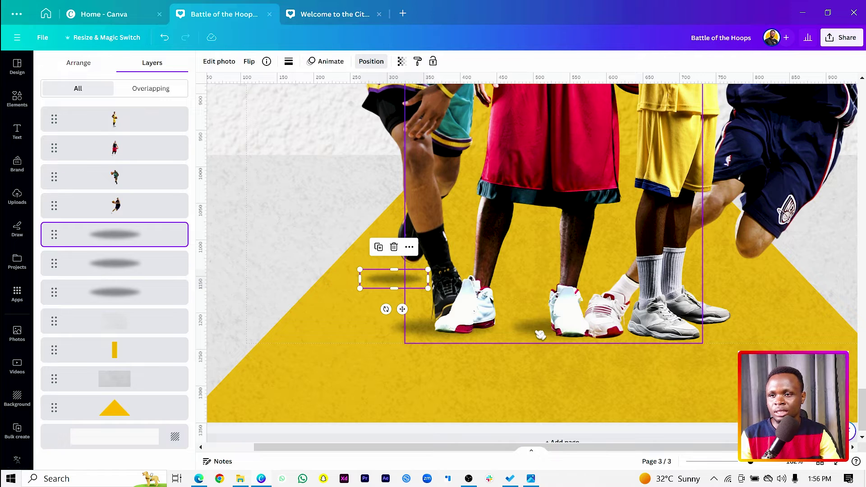
click(137, 263)
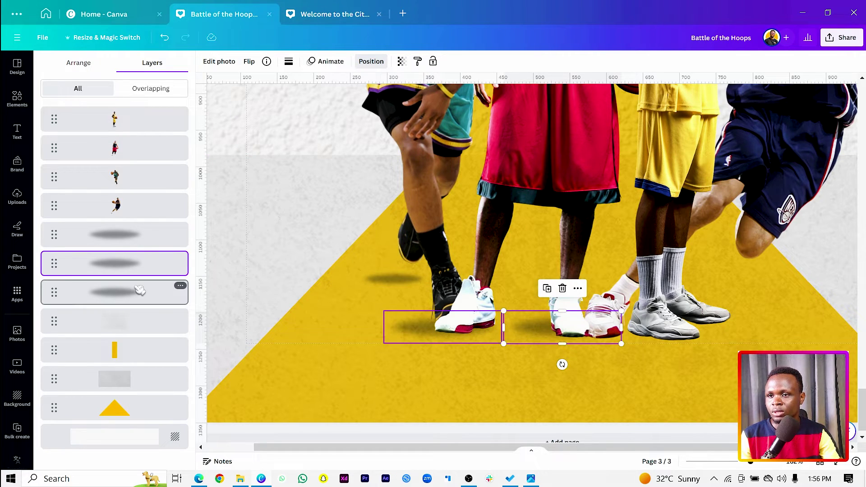
drag(536, 327, 644, 332)
key(ctrl+bracketleft)
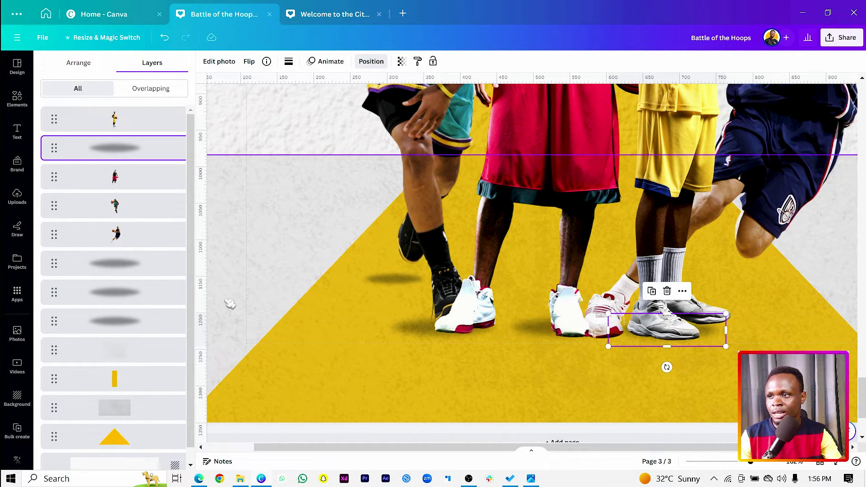
drag(119, 148, 139, 239)
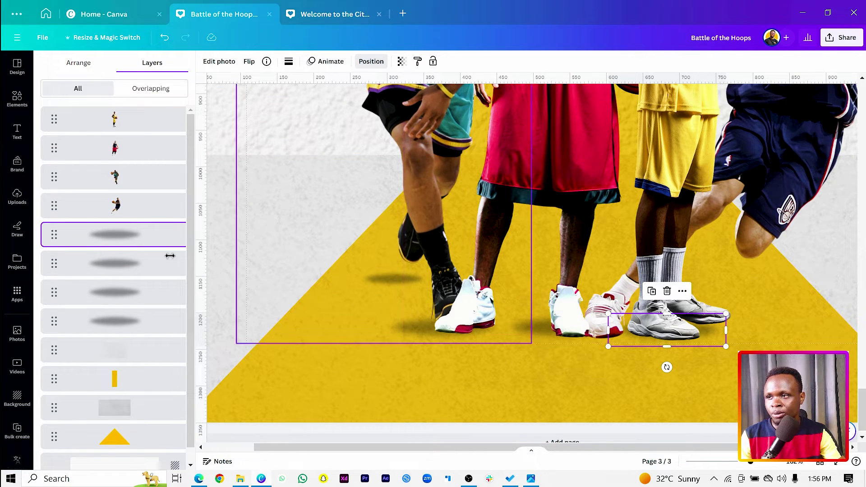
- Shift the white-shoe player's shadow slightly to the right
click(111, 269)
click(118, 293)
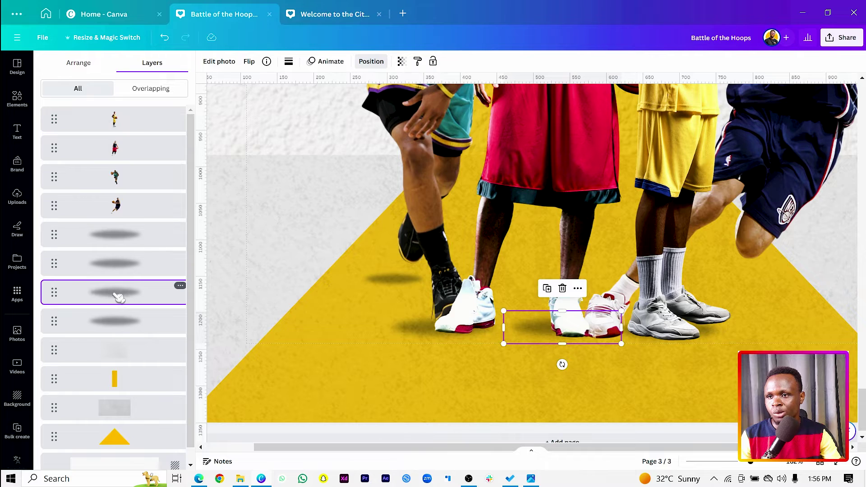
drag(533, 333, 543, 330)
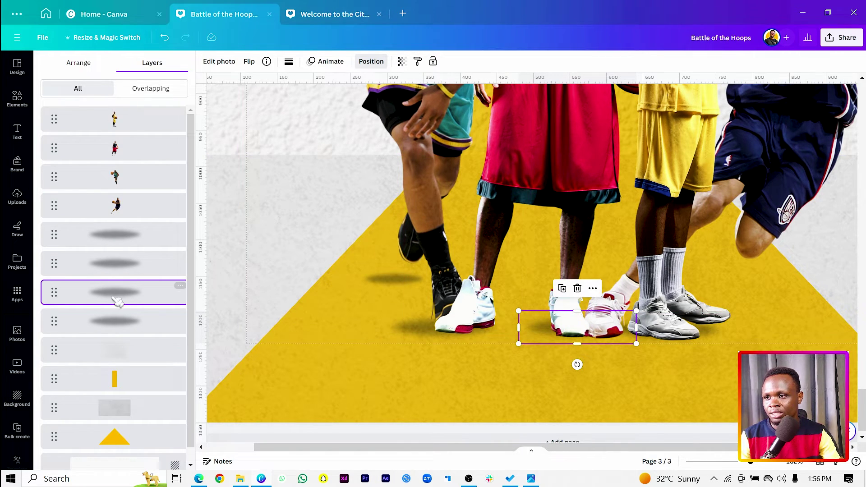
- Bring the grey-shoe shadow to the front and position it under the yellow-jersey player's feet
click(115, 318)
click(112, 284)
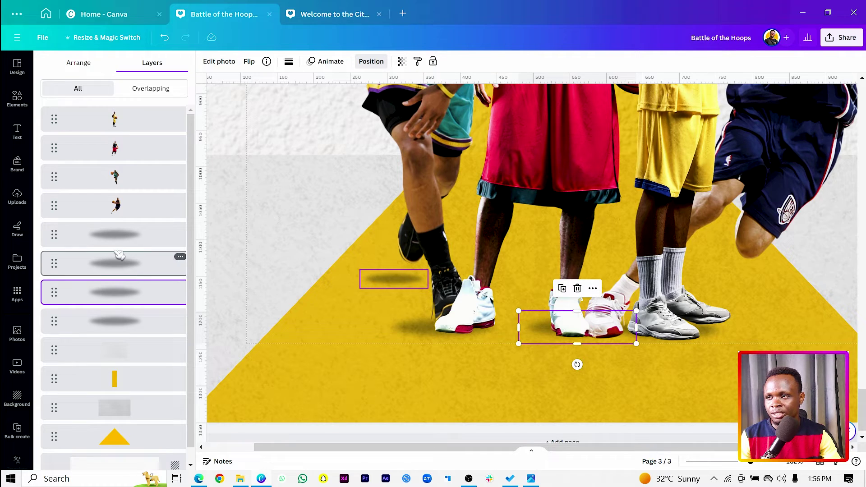
click(122, 244)
key(ctrl+alt+])
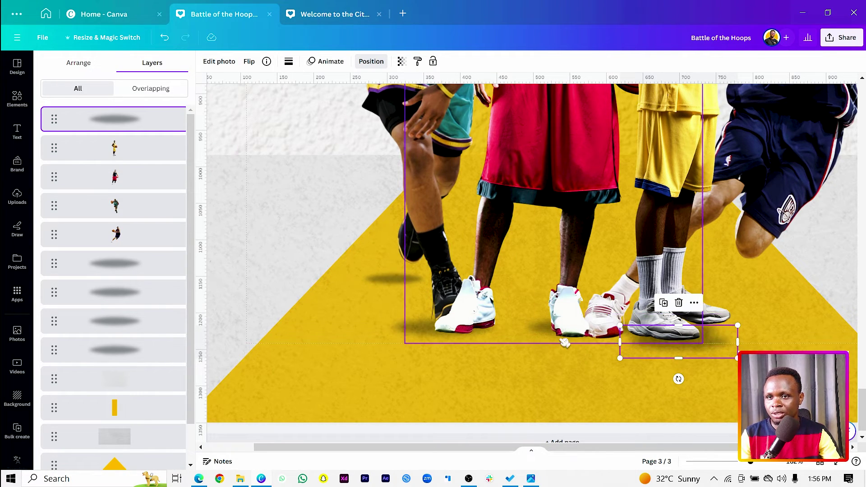
drag(683, 334, 780, 336)
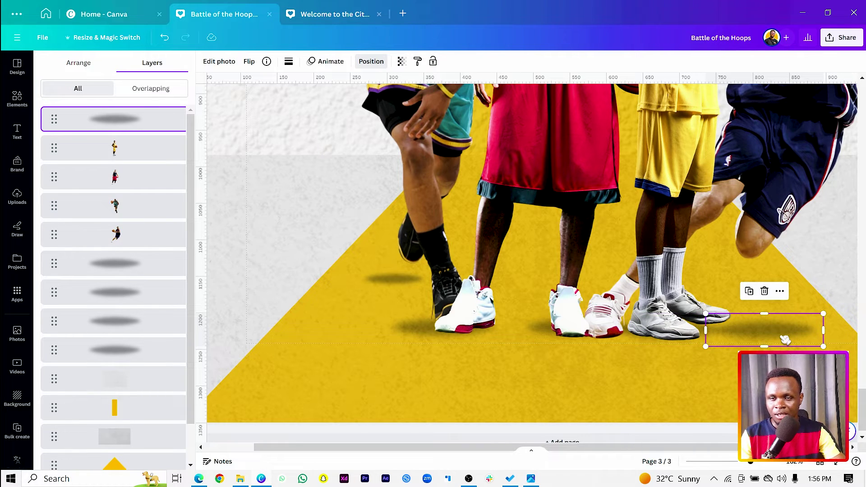
- Zoom out and clear the selection on the poster
scroll(784, 339, down, 5)
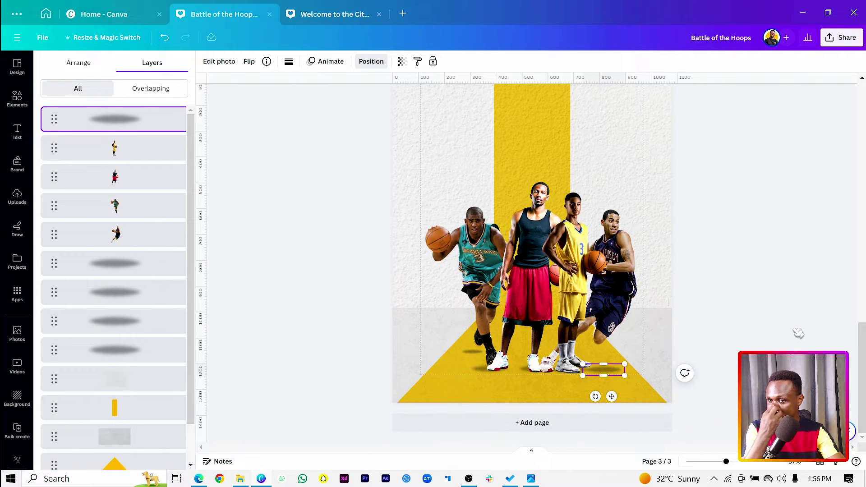
click(324, 348)
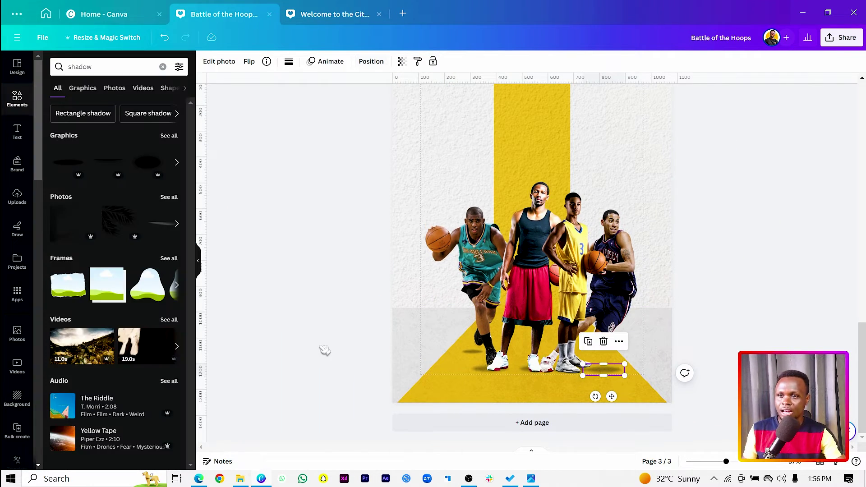
click(481, 371)
click(481, 369)
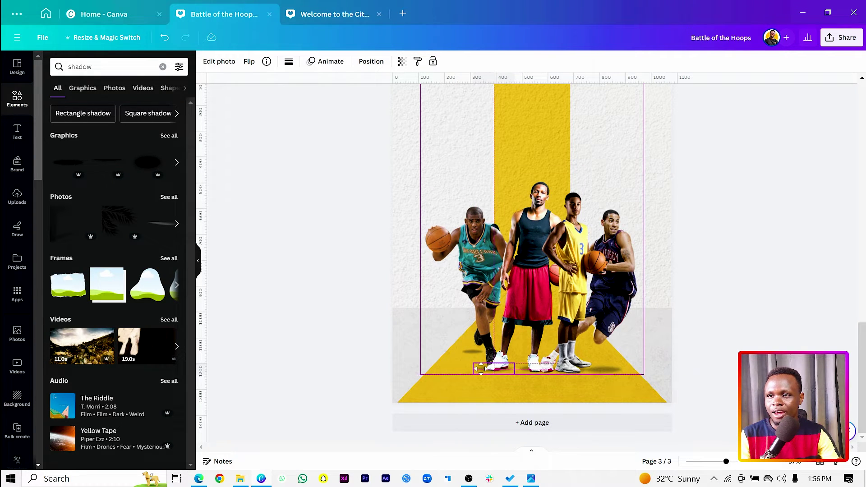
click(481, 369)
click(389, 376)
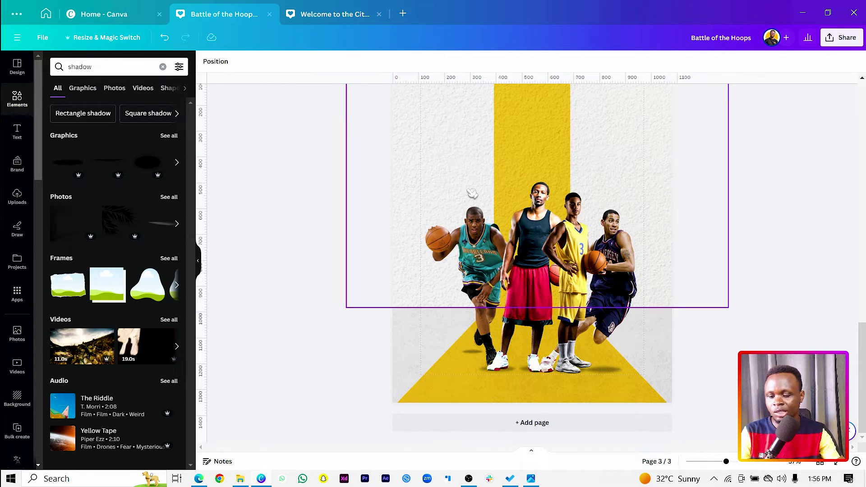
- Add a 'Your paragraph text' box near the top of the yellow bar, set in League Gothic
key(t)
drag(540, 262, 545, 142)
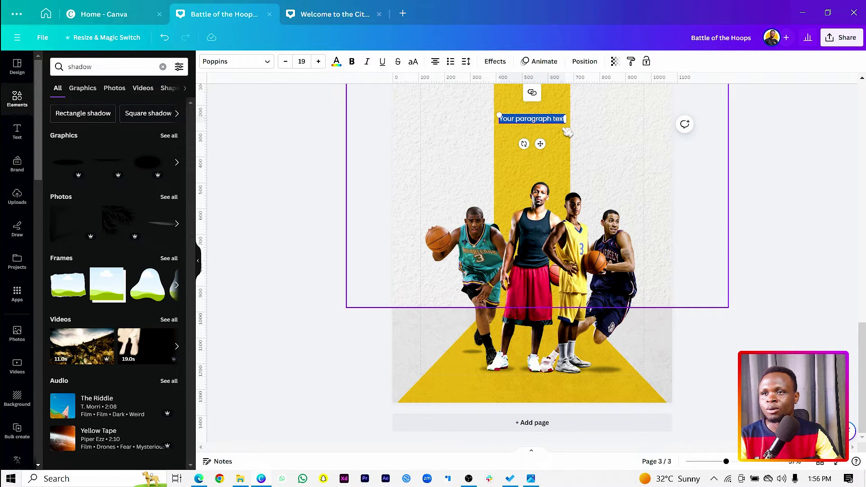
click(221, 62)
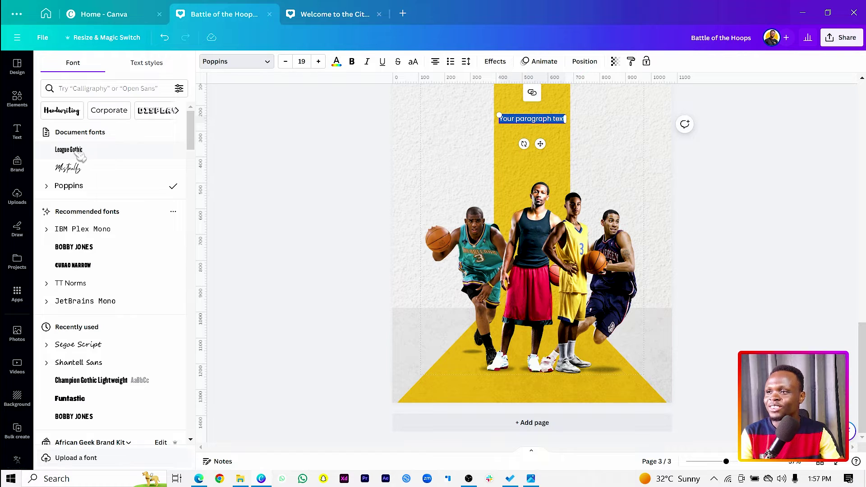
click(74, 152)
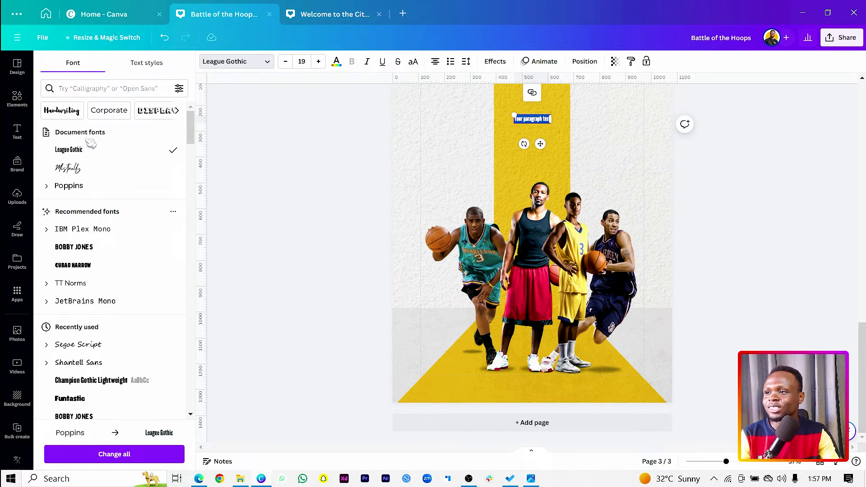
click(92, 89)
text(sea)
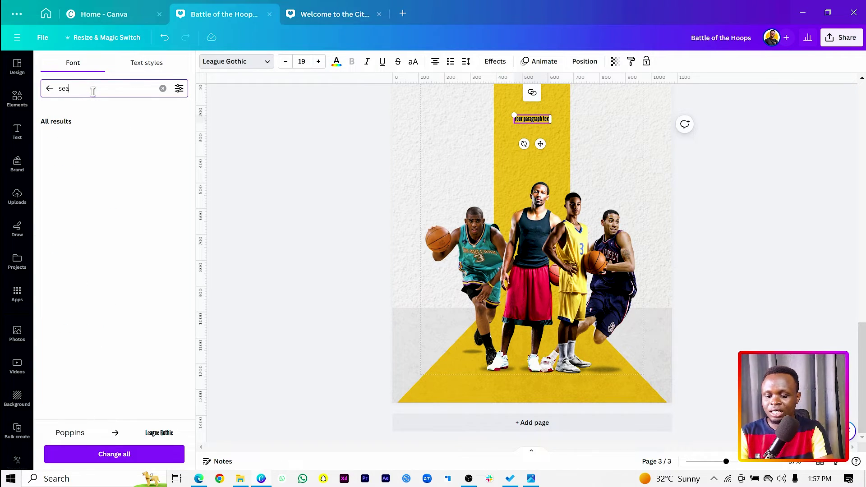
key(BackSpace)
key(BackSpace)
text(lea)
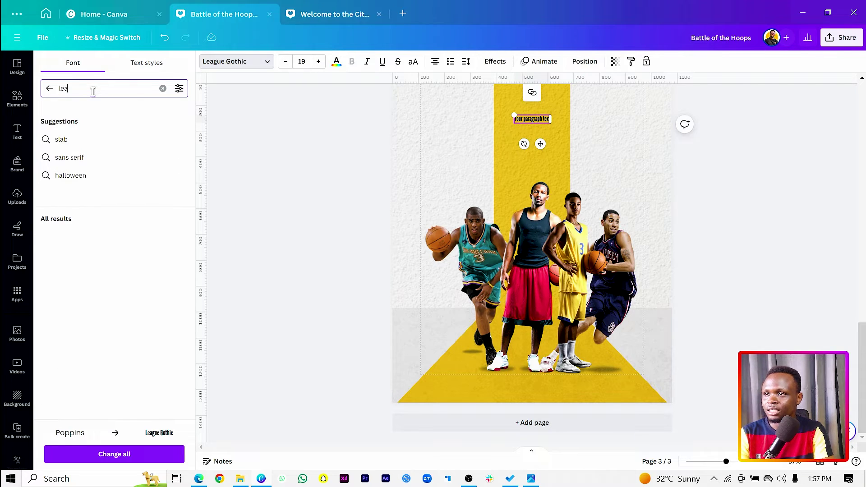
text(h)
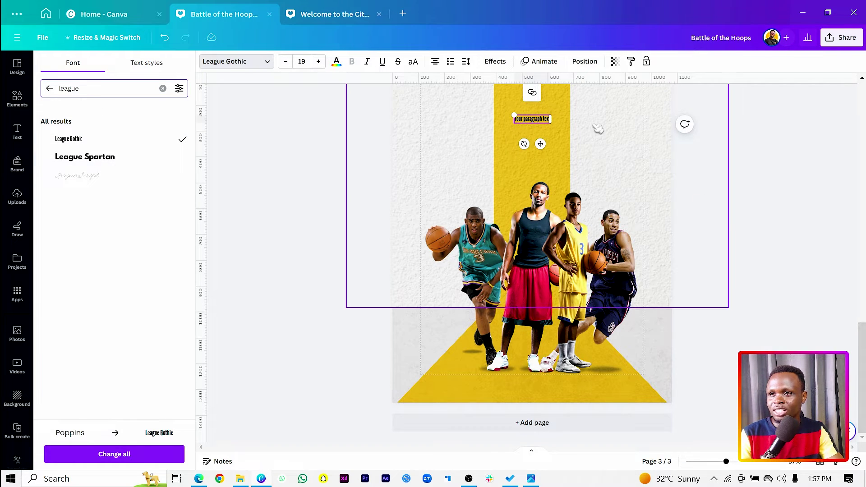
- Enlarge the text box, replace its text with 'hoops' and make it uppercase HOOPS
drag(514, 116, 408, 93)
double_click(450, 113)
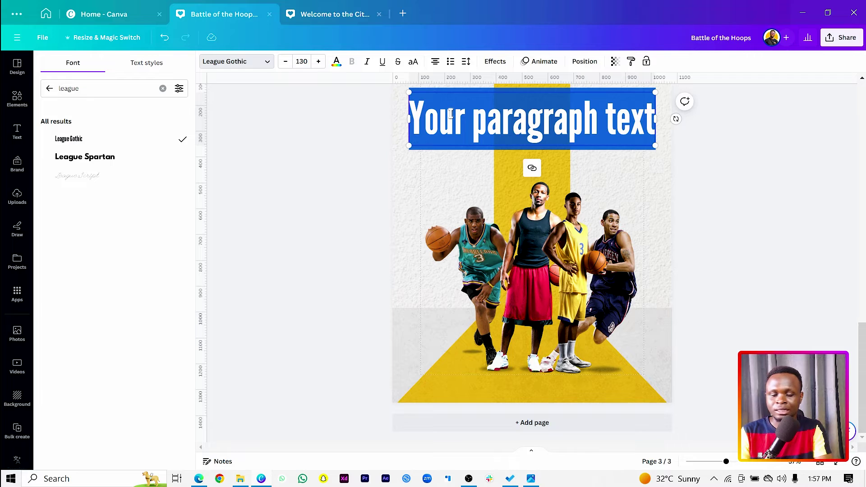
text(hoop)
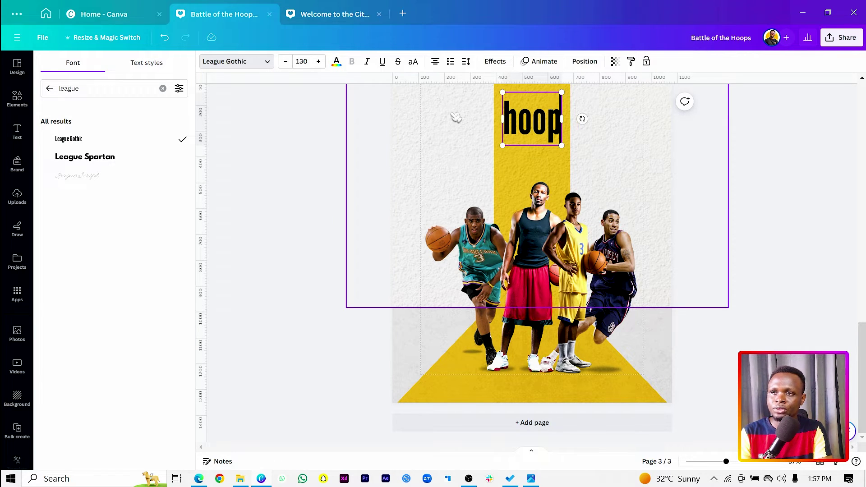
text(s)
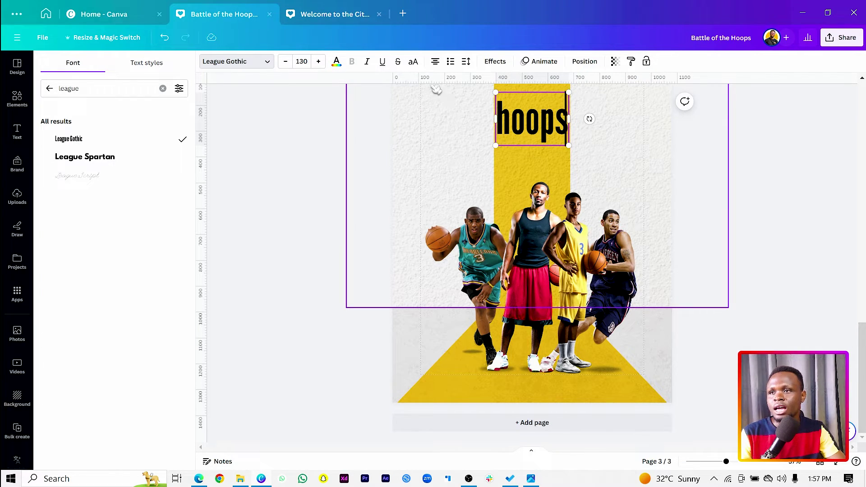
key(ctrl+a)
click(413, 61)
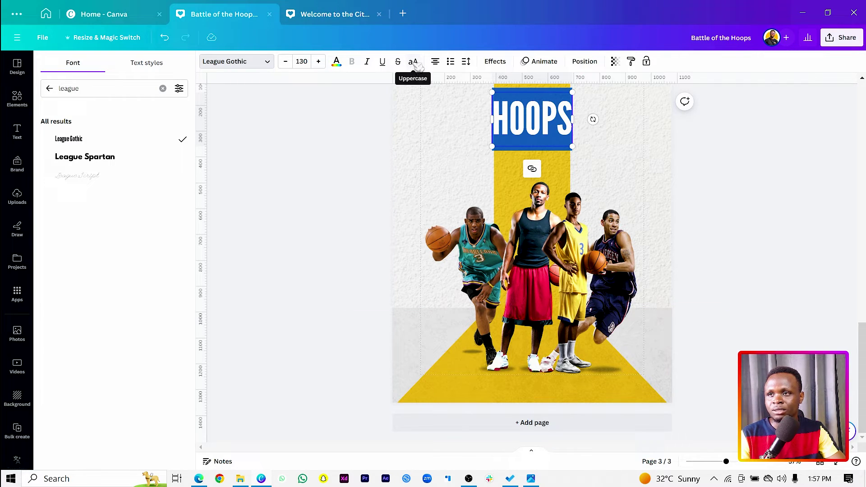
- Scale HOOPS to size 363 across the poster width and nudge it slightly lower
drag(490, 148, 420, 195)
click(319, 208)
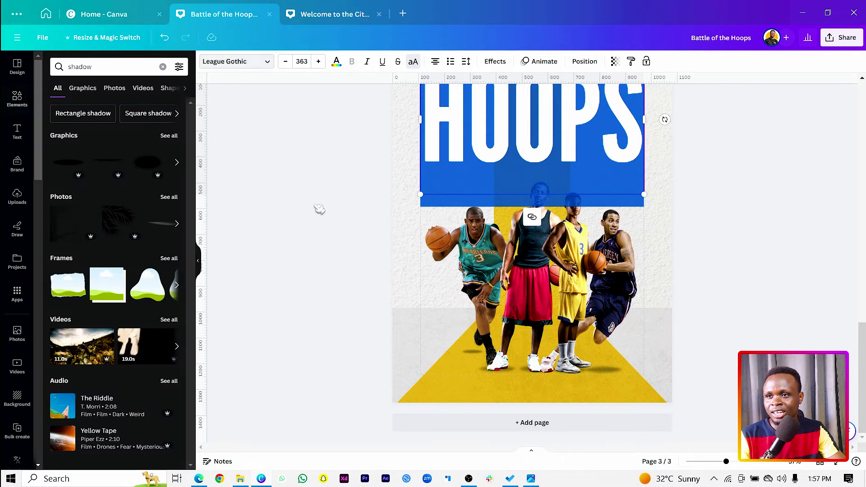
click(507, 151)
drag(508, 151, 509, 159)
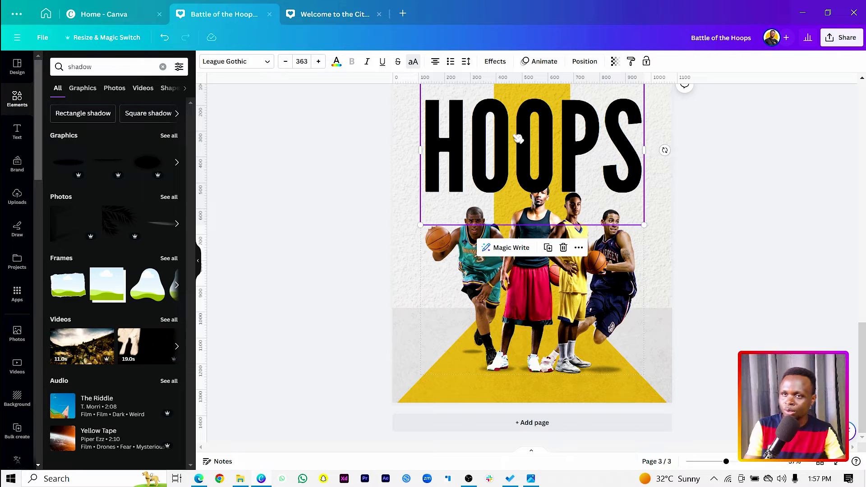
right_click(558, 151)
- Move the HOOPS layer below the four player layers so their heads overlap the letters
mouse_move(638, 261)
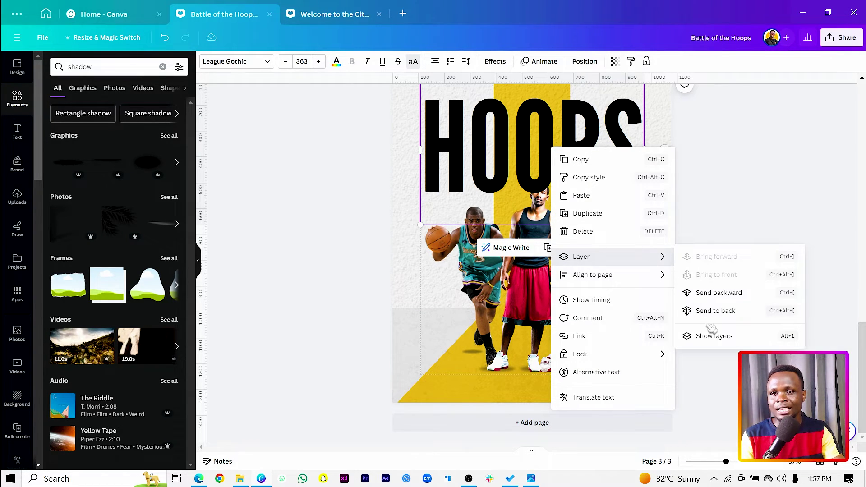
click(714, 336)
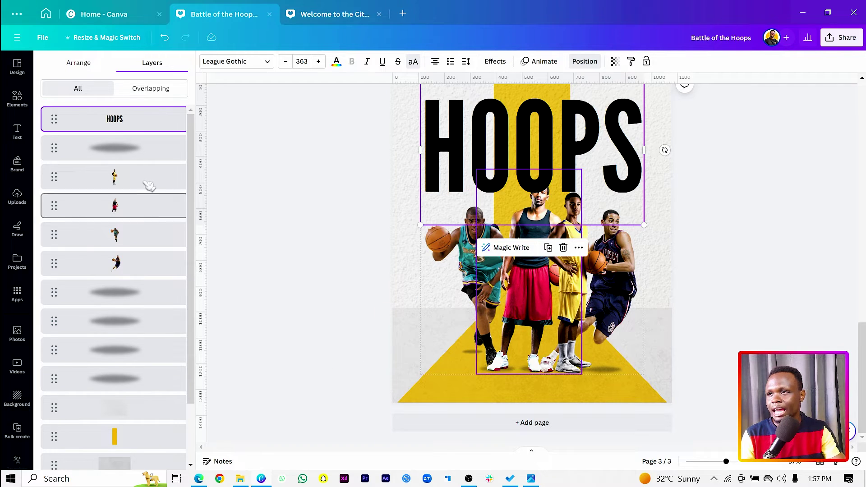
drag(127, 118, 131, 275)
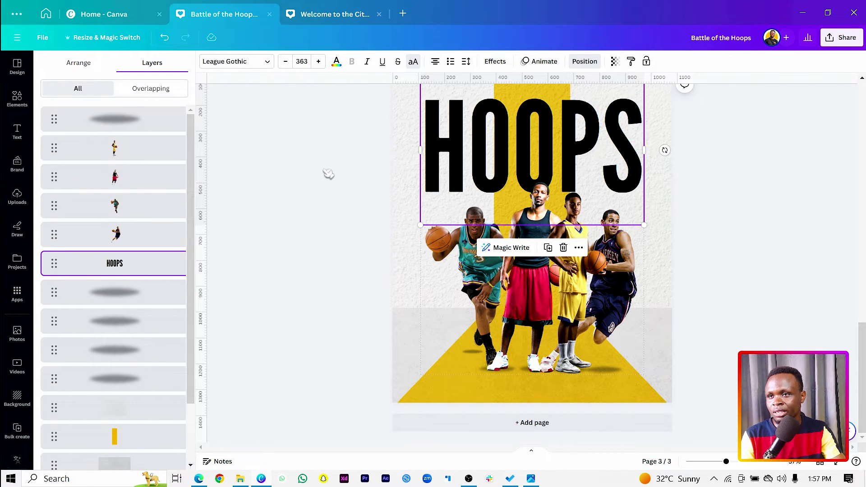
click(329, 174)
scroll(577, 270, up, 2)
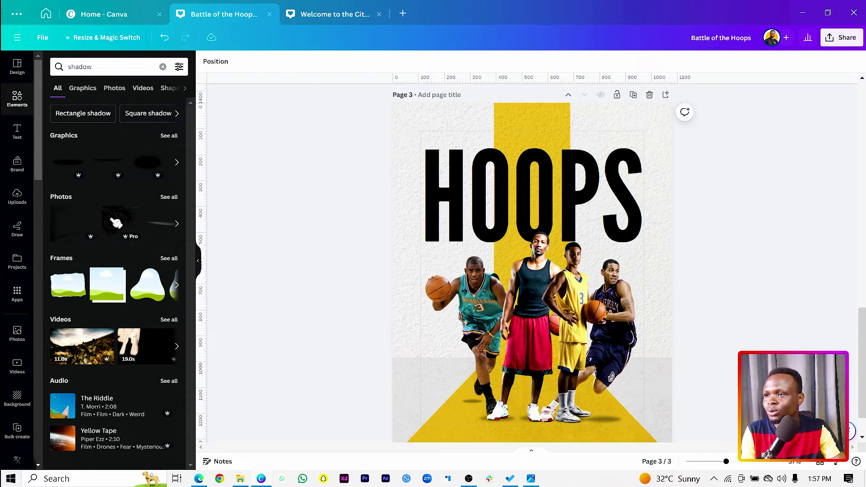
- Search Elements for 'basketball' and add the half-basketball photo to the poster
click(115, 69)
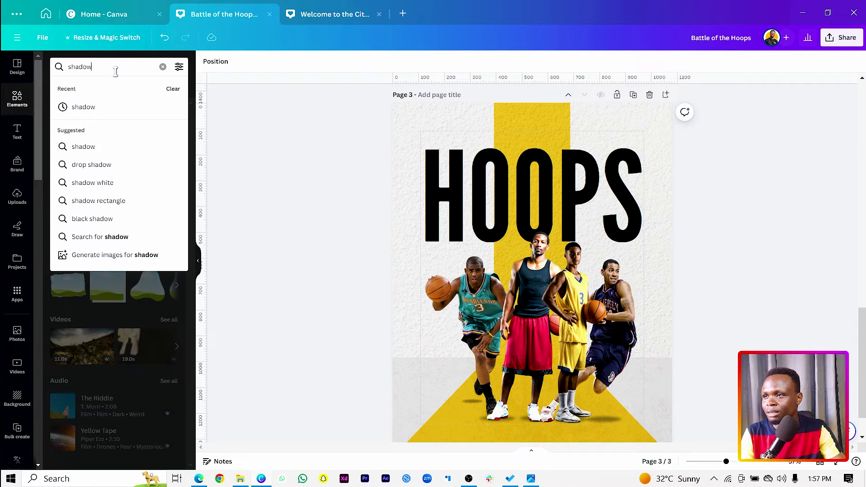
text(baske)
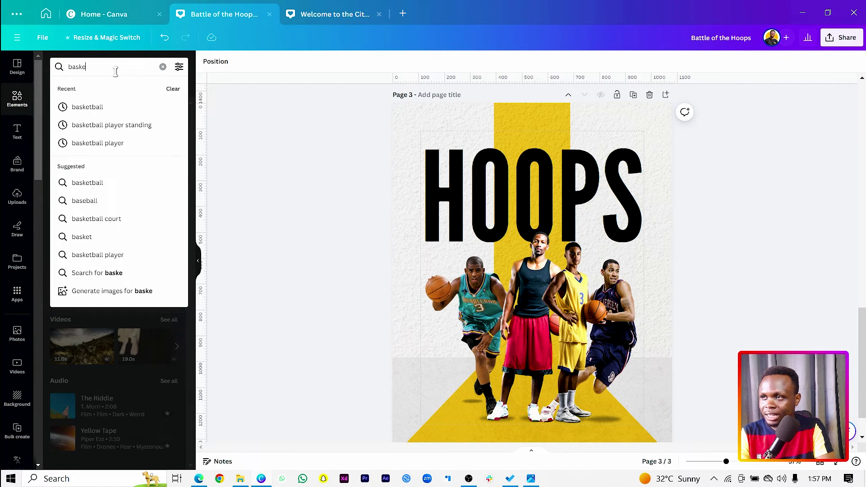
click(85, 106)
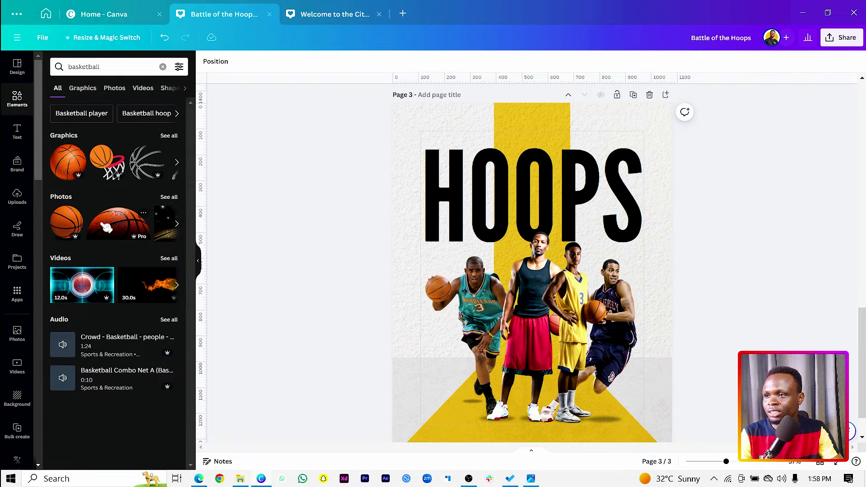
click(110, 230)
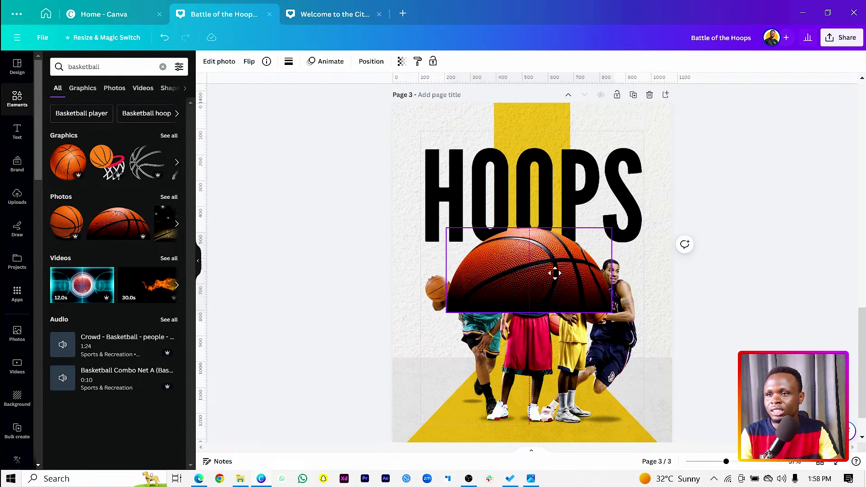
- Enlarge and centre the basketball below HOOPS, cropping its bottom to about 1000 by 393
drag(554, 271, 517, 251)
drag(572, 287, 554, 290)
drag(544, 333, 545, 302)
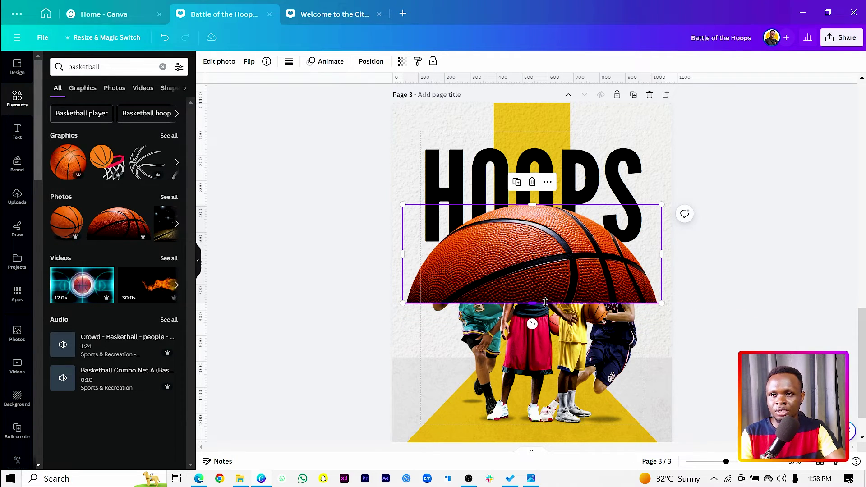
right_click(528, 276)
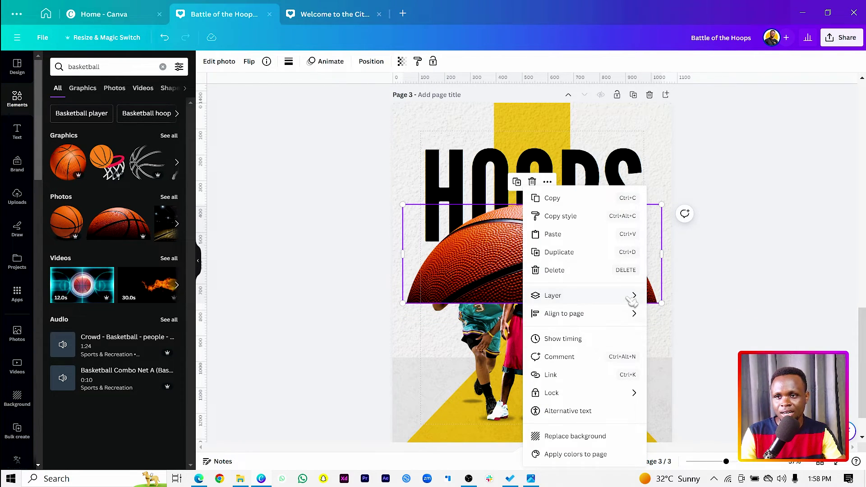
- Send the basketball behind the players and shrink it to about 782 by 299
mouse_move(631, 300)
click(678, 373)
drag(134, 117, 145, 271)
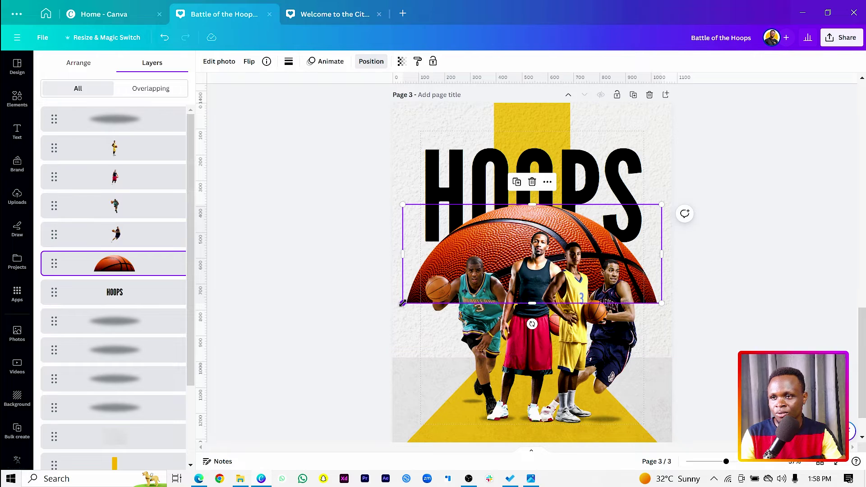
drag(404, 302, 418, 298)
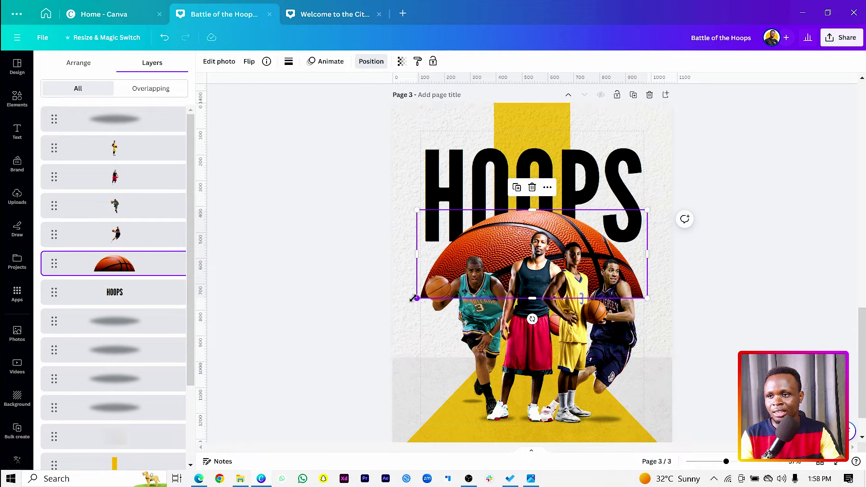
drag(416, 299, 425, 298)
drag(645, 296, 626, 295)
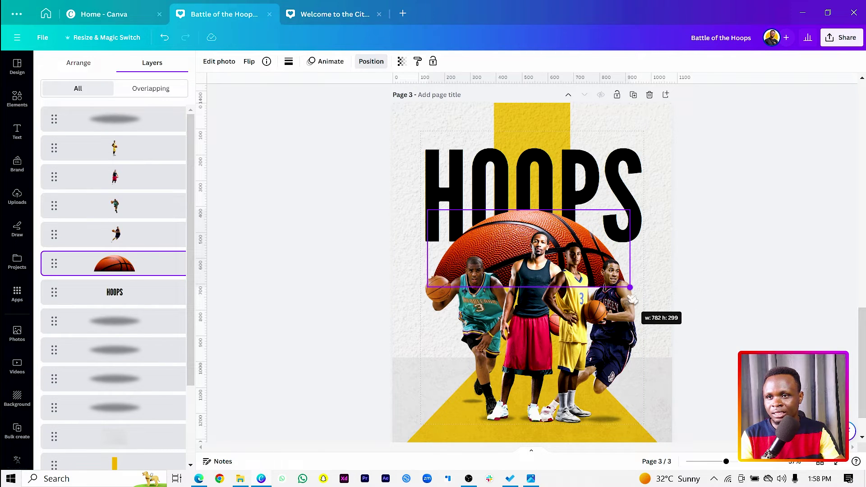
click(627, 322)
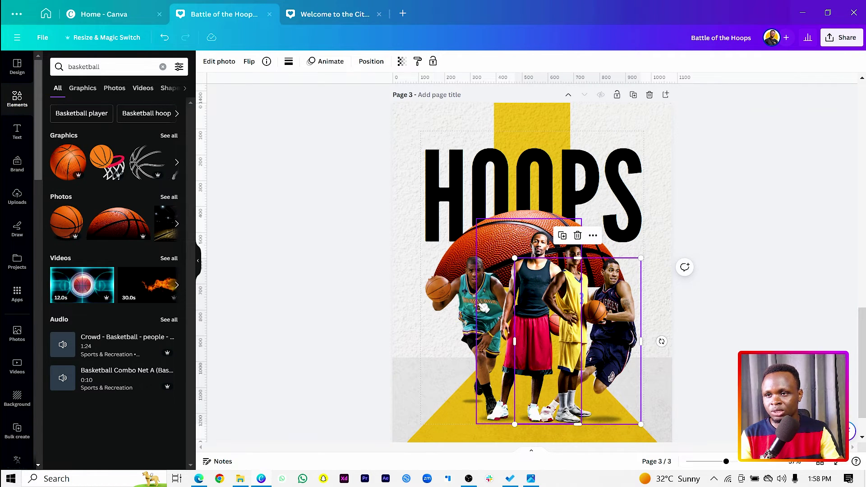
- Select all four players and the basketball together and enlarge them as a group
key(ctrl+z)
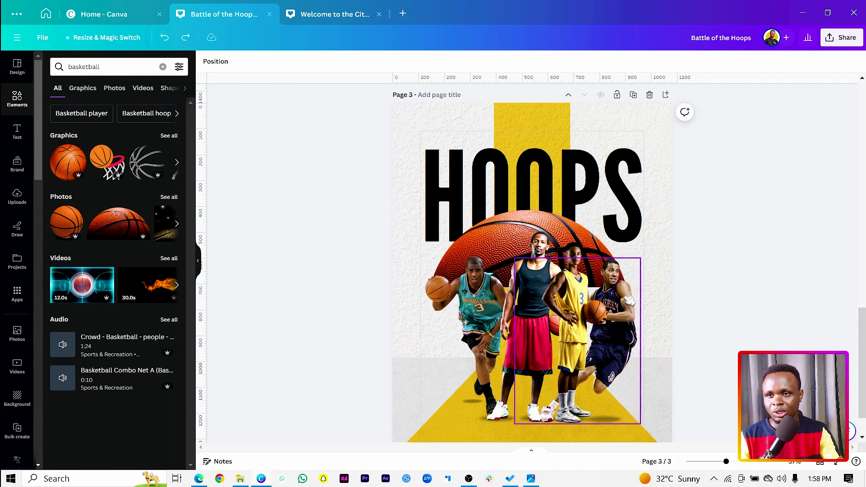
shift+click(558, 291)
shift+click(450, 267)
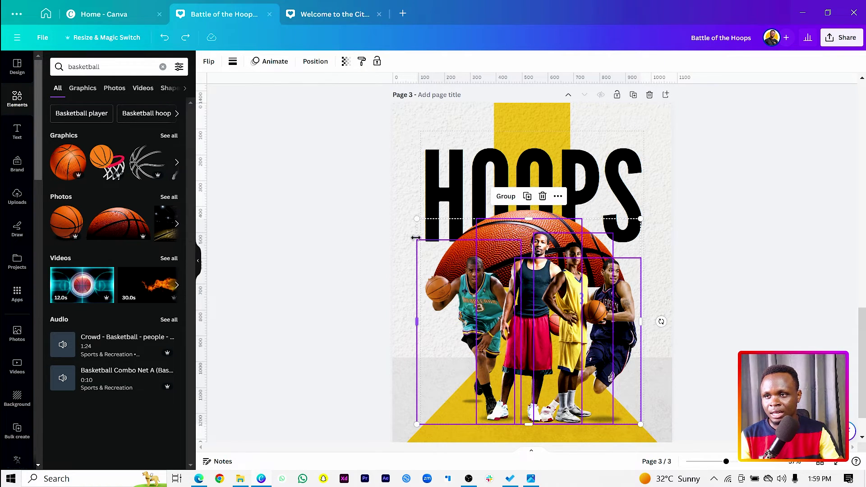
drag(415, 220, 395, 213)
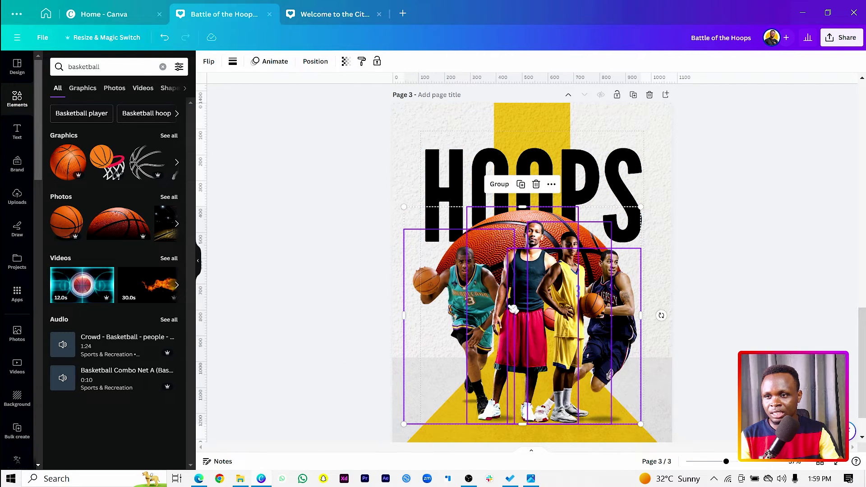
click(332, 344)
- Nudge the right-hand and teal-jersey player photos closer together and shift HOOPS up slightly
click(623, 337)
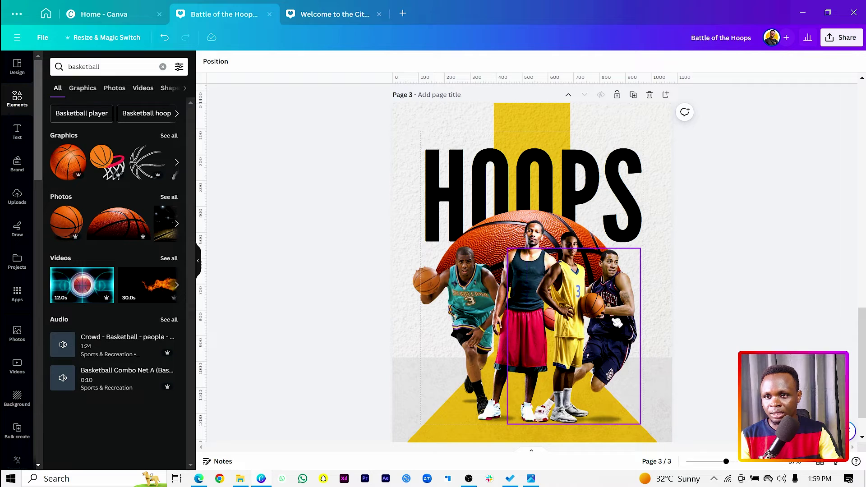
drag(619, 320, 618, 321)
click(463, 311)
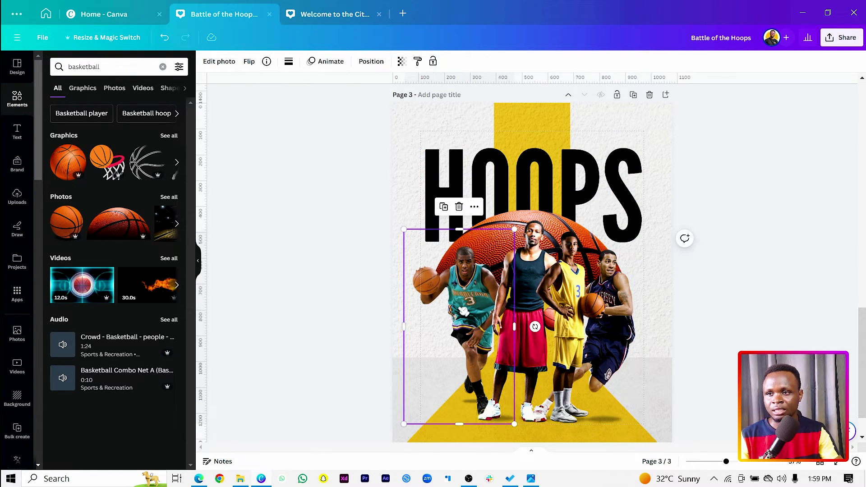
drag(464, 311, 463, 312)
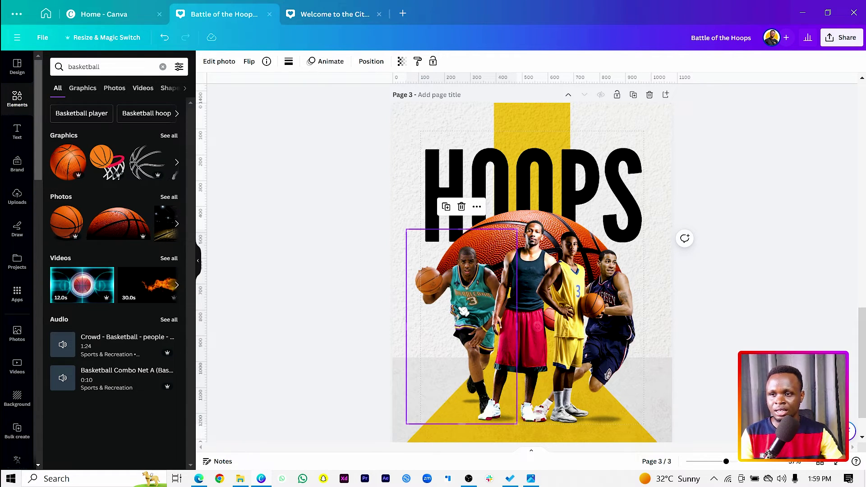
click(742, 319)
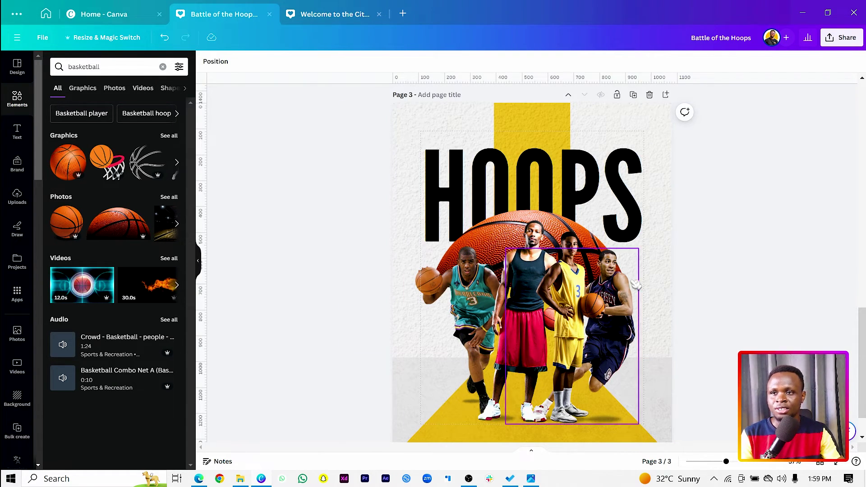
drag(508, 176, 503, 169)
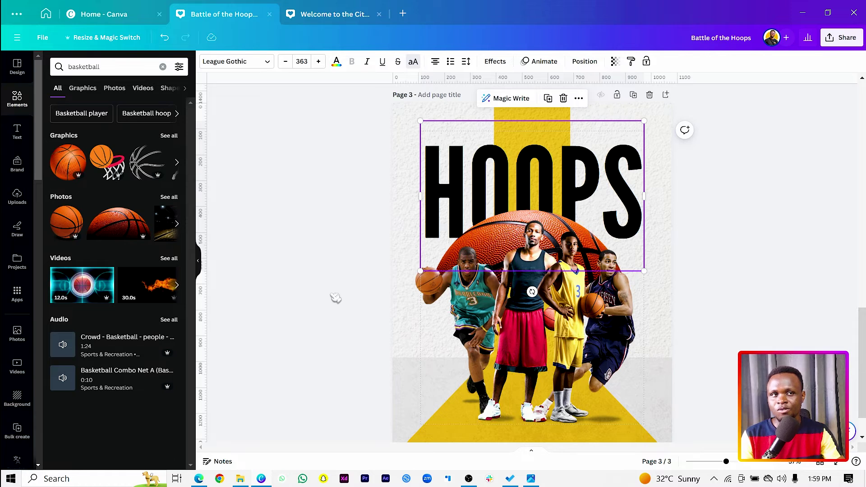
- Copy HOOPS upward, change the copy to 'Battle of the' at size 137, and widen it to one line
drag(502, 167, 501, 148)
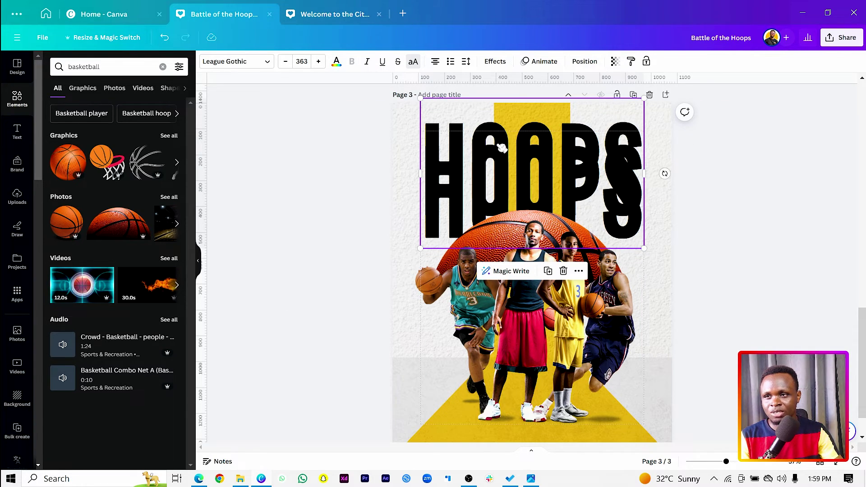
click(412, 62)
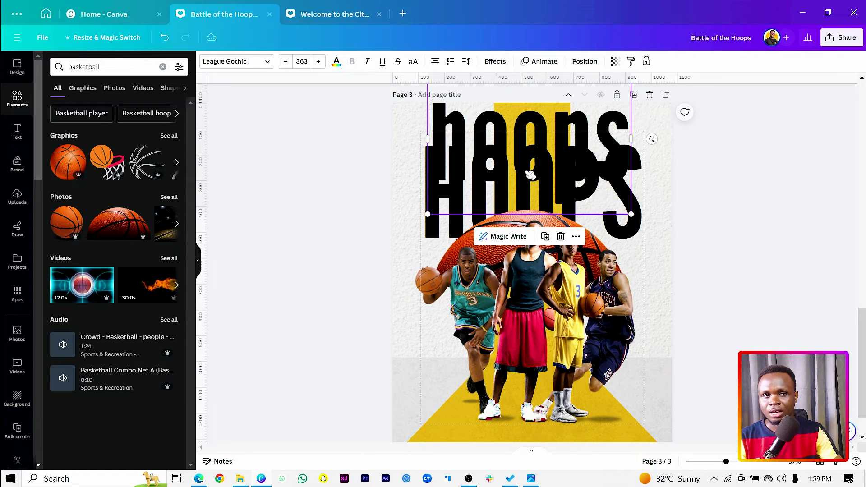
double_click(530, 175)
text(Ba)
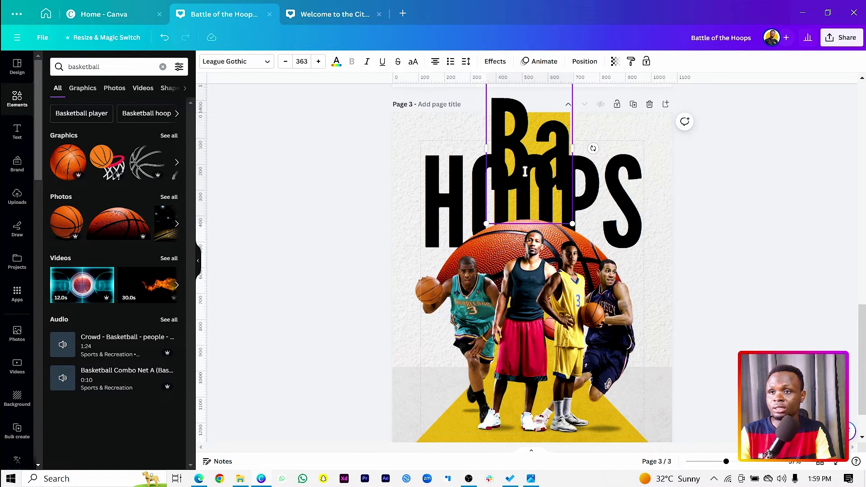
text(ttle o)
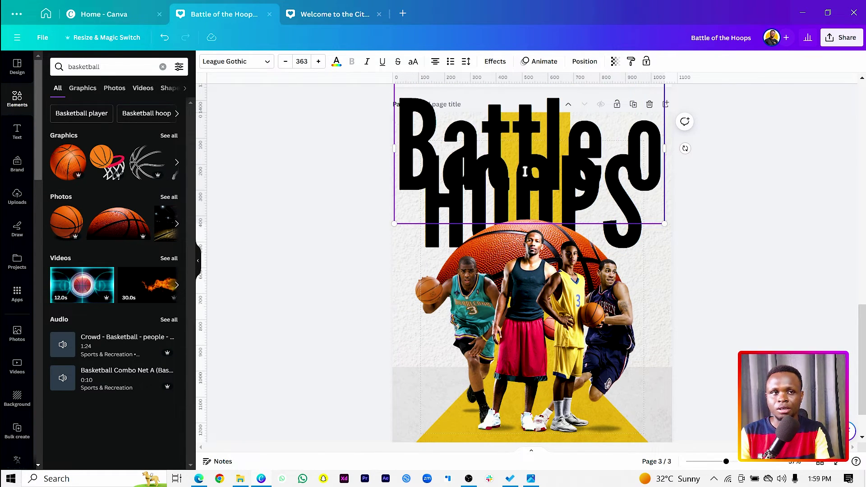
text(f the)
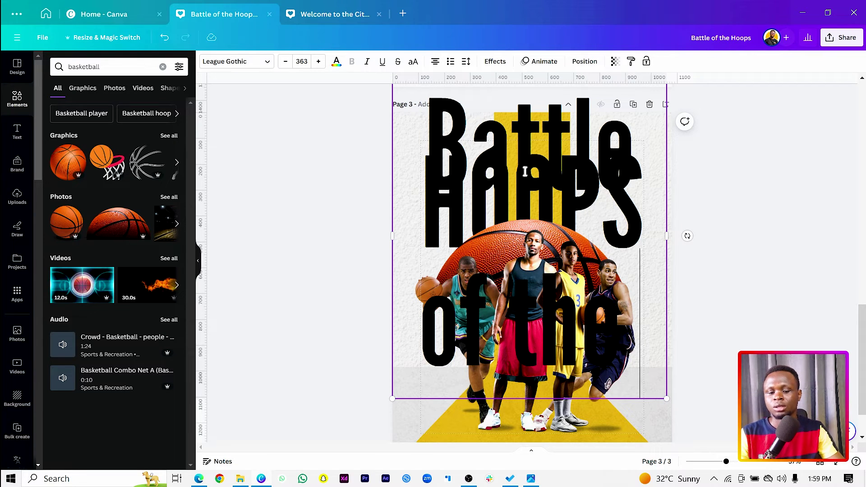
drag(393, 236, 441, 171)
- Set 'Battle of the' in the Mistrully script font and widen it to span HOOPS
click(235, 62)
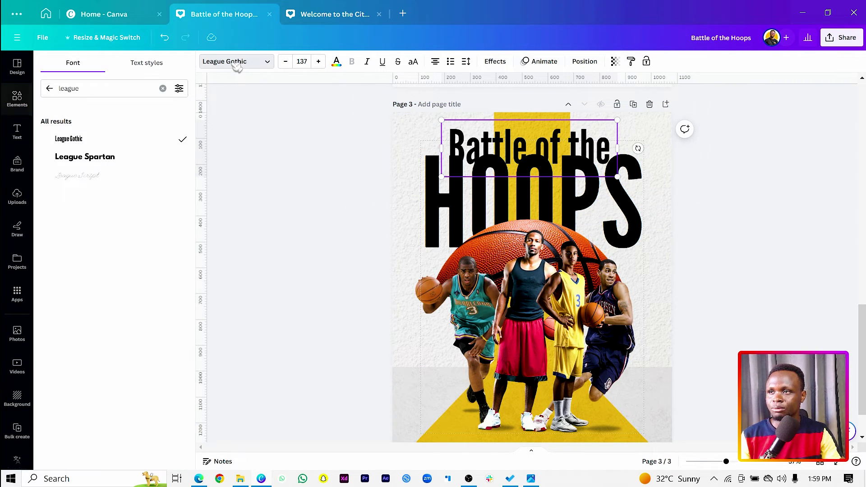
click(50, 88)
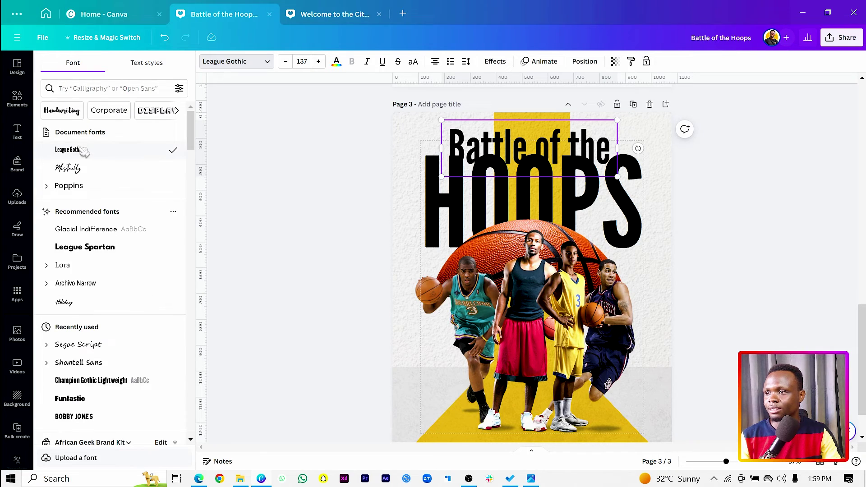
click(72, 169)
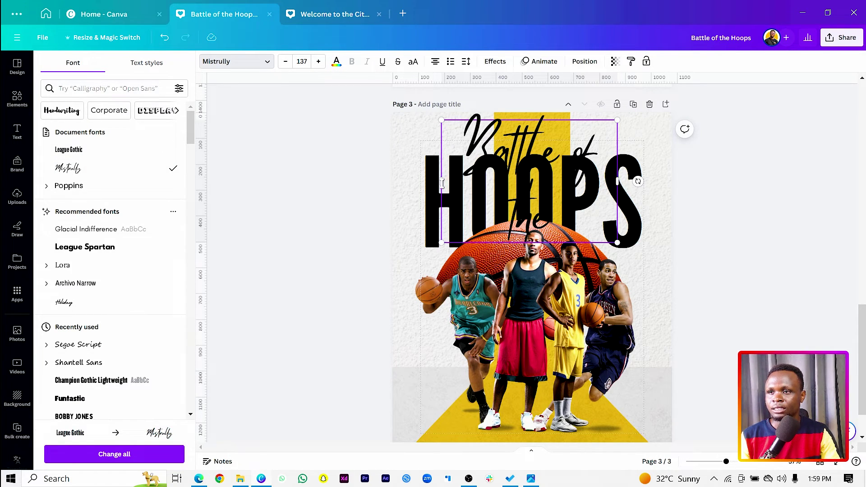
drag(439, 183, 413, 185)
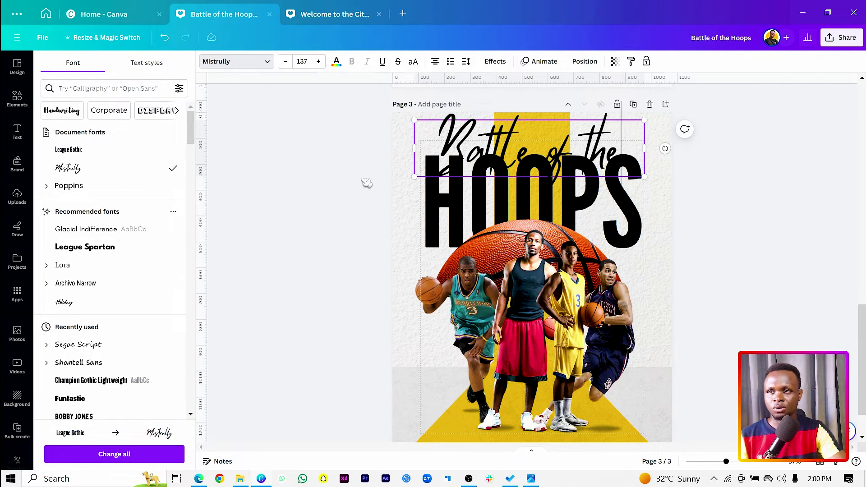
click(373, 190)
click(452, 150)
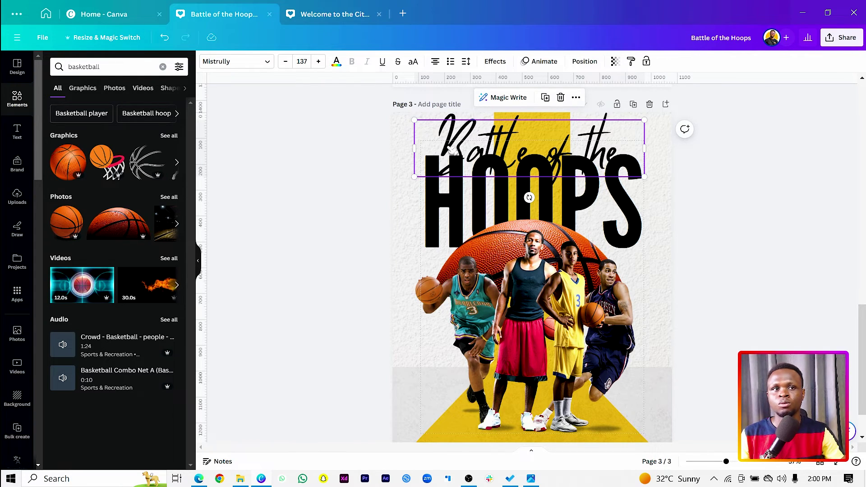
key(ctrl+a)
- Give 'Battle of the' a light grey Shadow effect with transparency 100 and offset 14
click(239, 155)
click(503, 142)
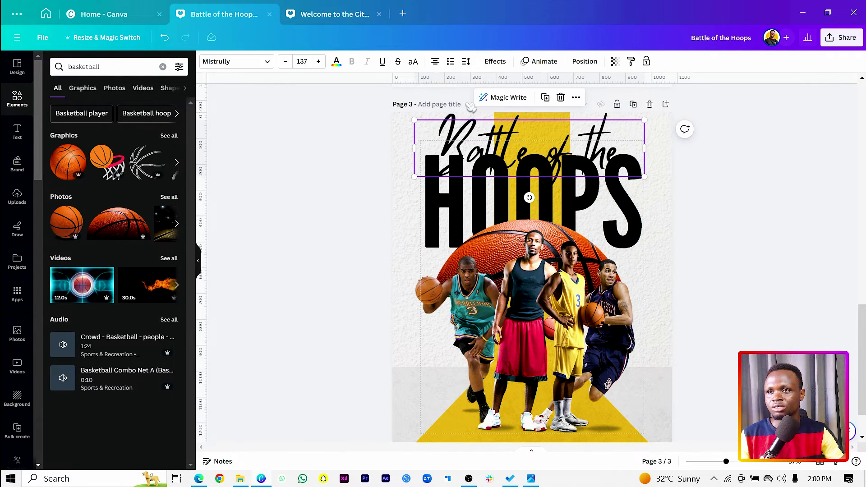
click(510, 62)
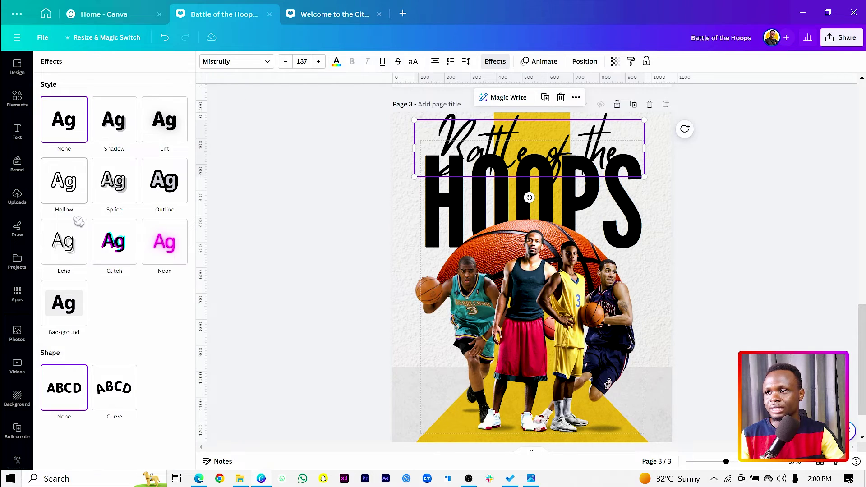
click(123, 126)
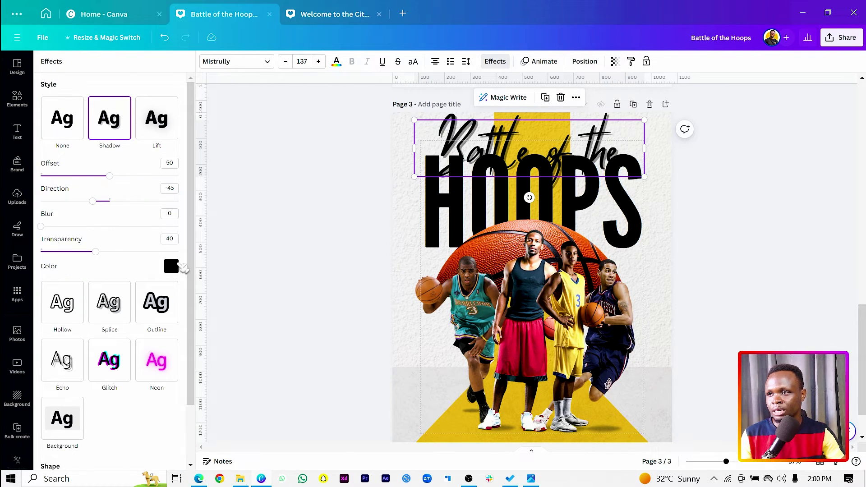
click(172, 266)
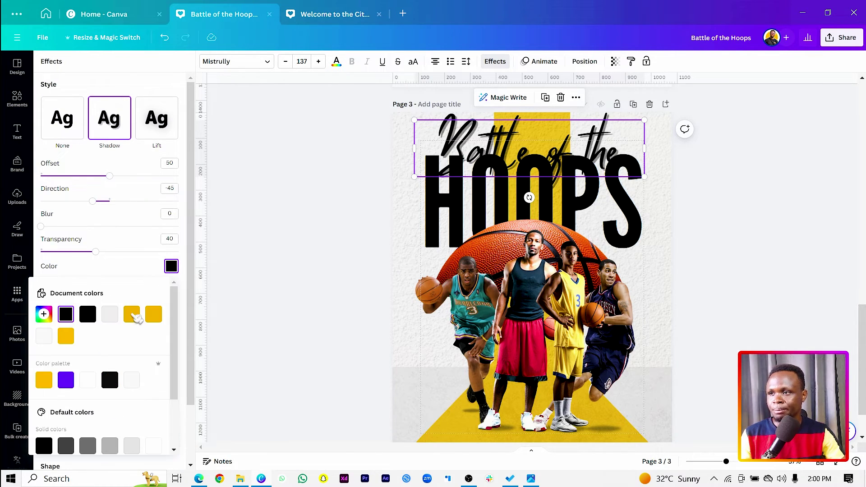
click(110, 316)
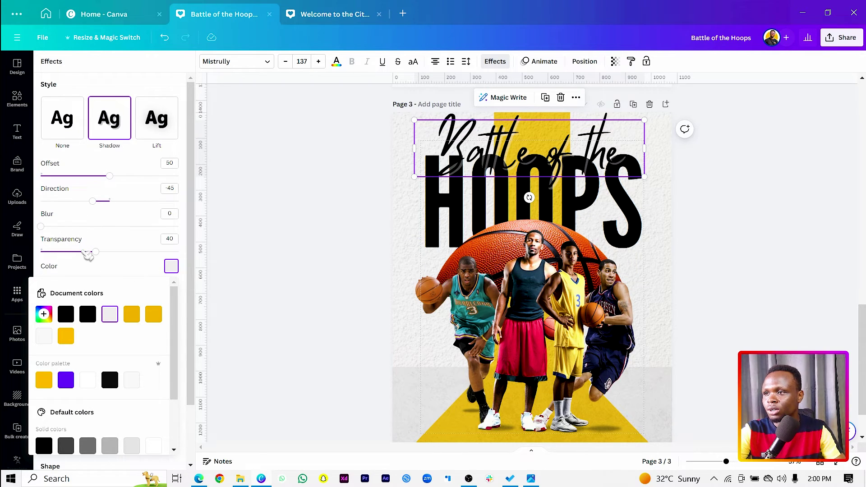
drag(100, 255, 179, 253)
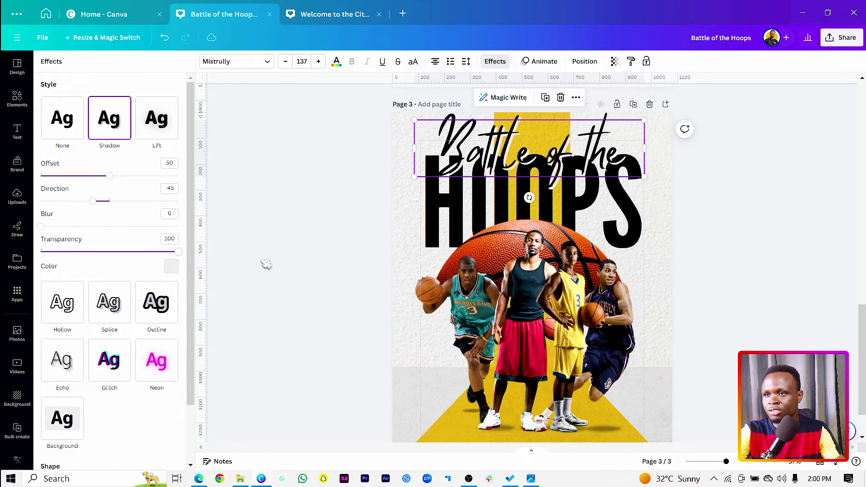
drag(111, 177, 60, 176)
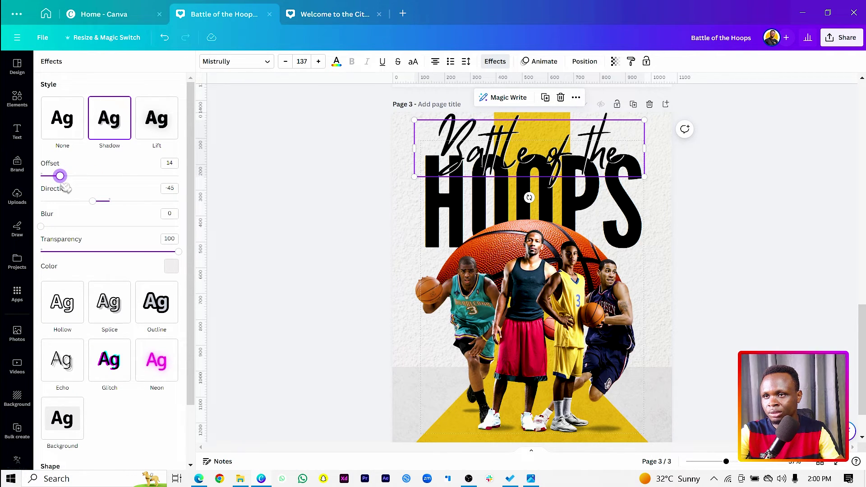
click(266, 164)
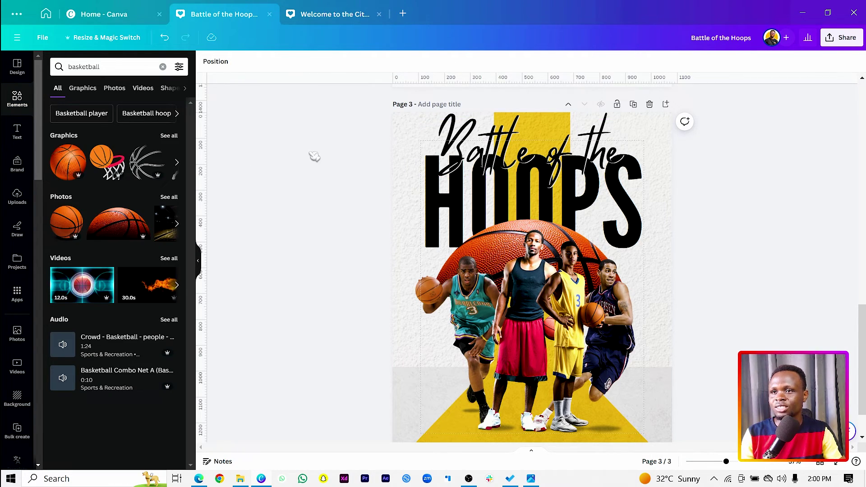
- Shrink 'Battle of the' to size 105 and shift it and HOOPS down about 15px
click(459, 131)
drag(414, 121, 437, 141)
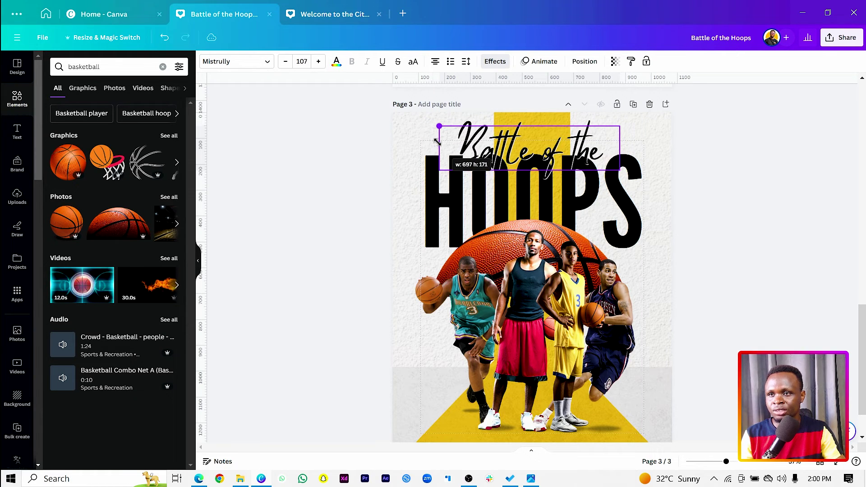
shift+click(428, 181)
drag(457, 159, 465, 172)
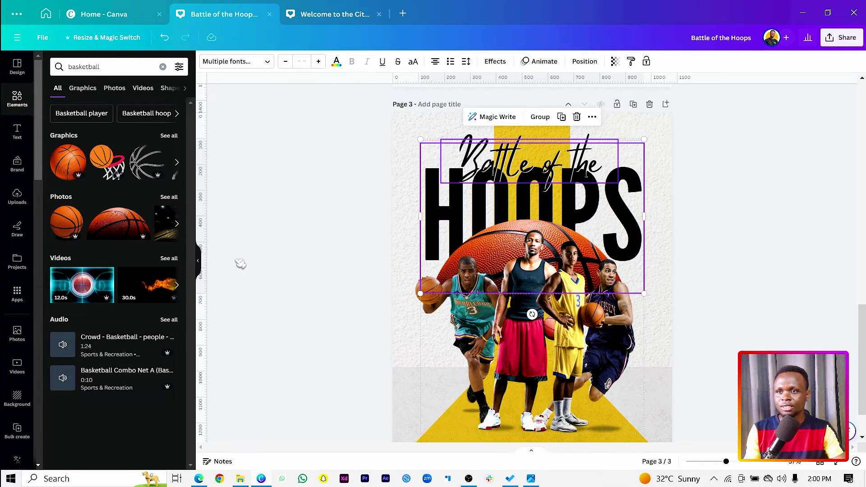
click(299, 231)
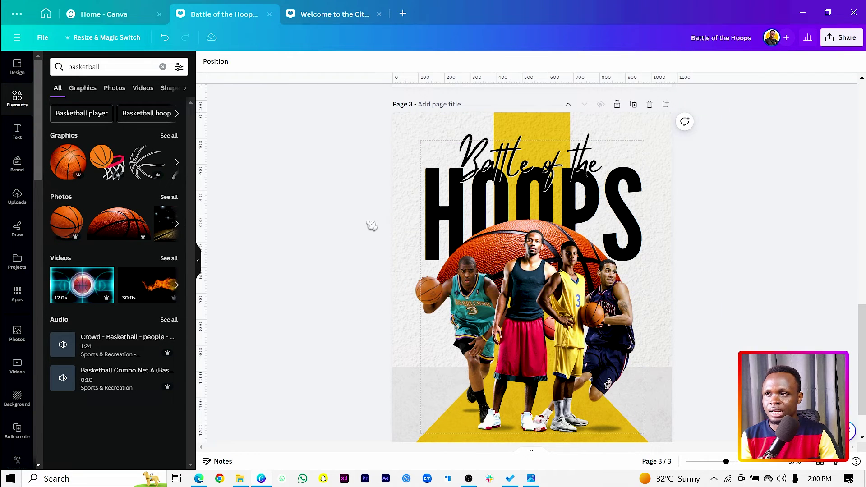
- Add a 'light' glow graphic, centre it and shorten it to the poster's upper half
click(109, 67)
text(light)
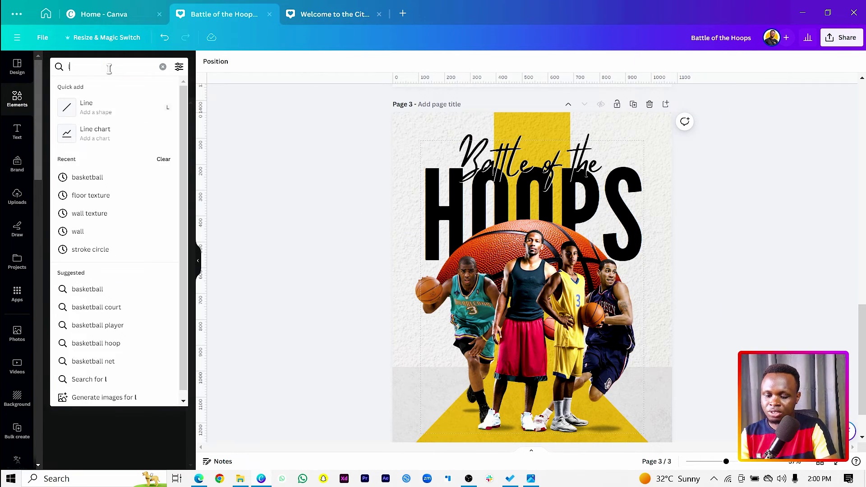
key(Return)
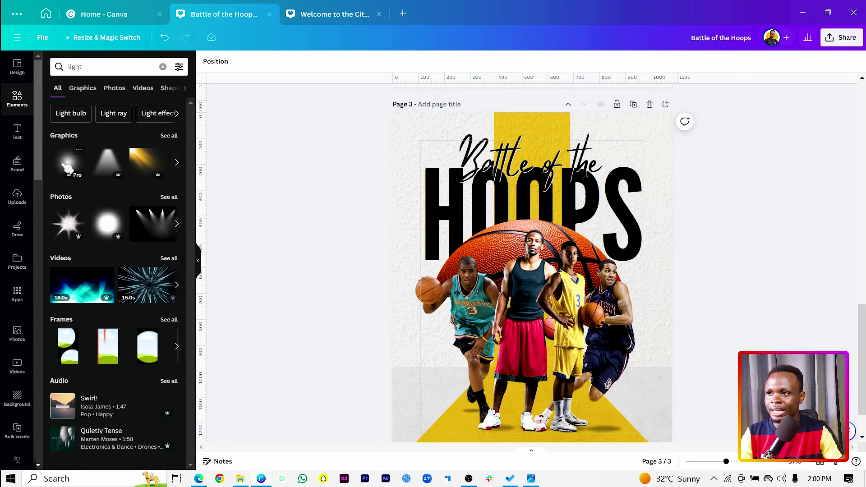
click(72, 167)
mouse_move(551, 269)
mouse_down()
mouse_move(541, 279)
mouse_move(541, 266)
mouse_up()
drag(519, 363, 509, 294)
- In Layers, place the glow behind the four players and just above the basketball
right_click(495, 253)
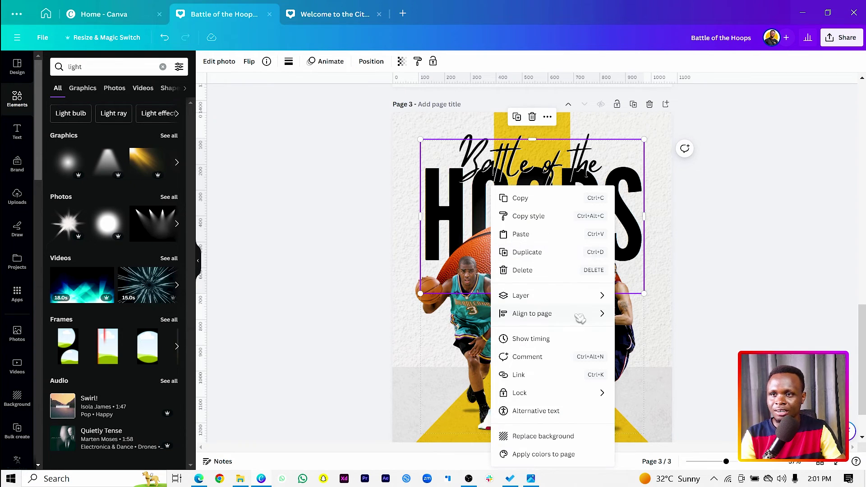
mouse_move(578, 298)
click(644, 373)
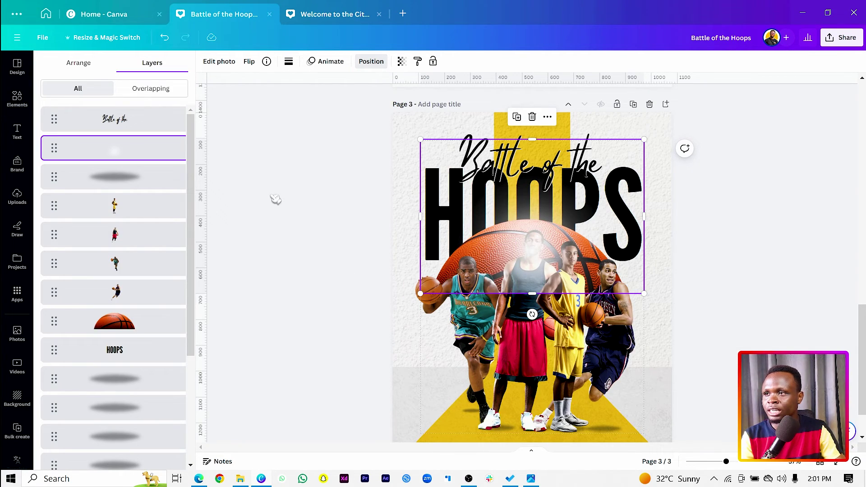
drag(129, 152, 118, 331)
click(377, 252)
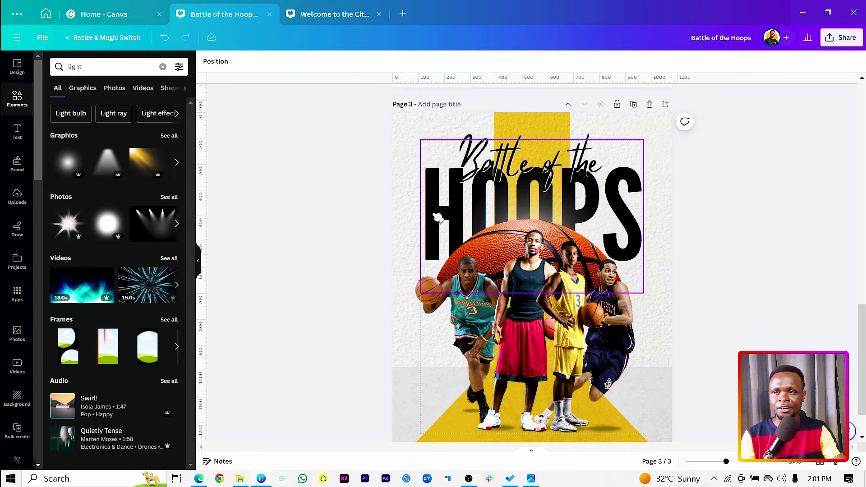
- Delete the blank page so the poster becomes page 2 of 2, then show Uploads
scroll(424, 255, down, 3)
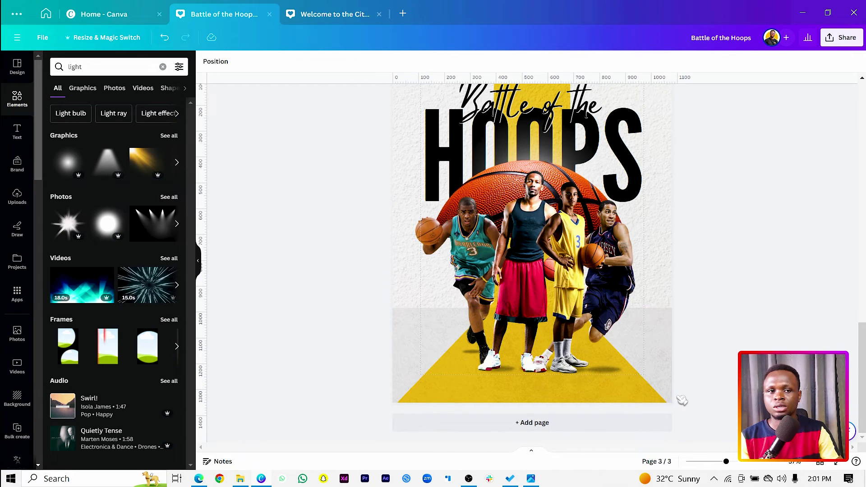
scroll(473, 258, up, 2)
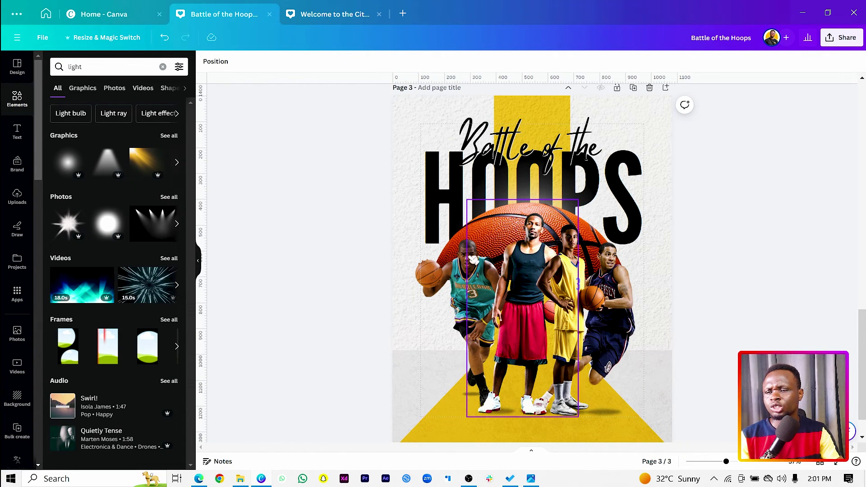
scroll(487, 239, up, 20)
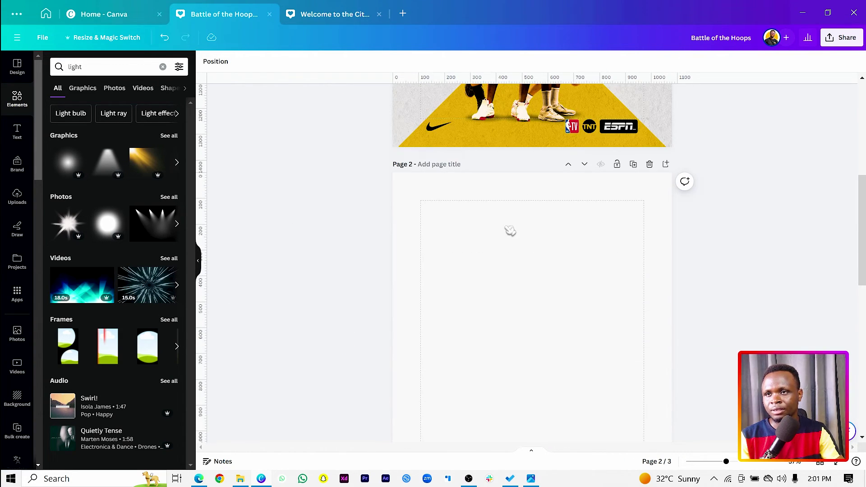
click(650, 165)
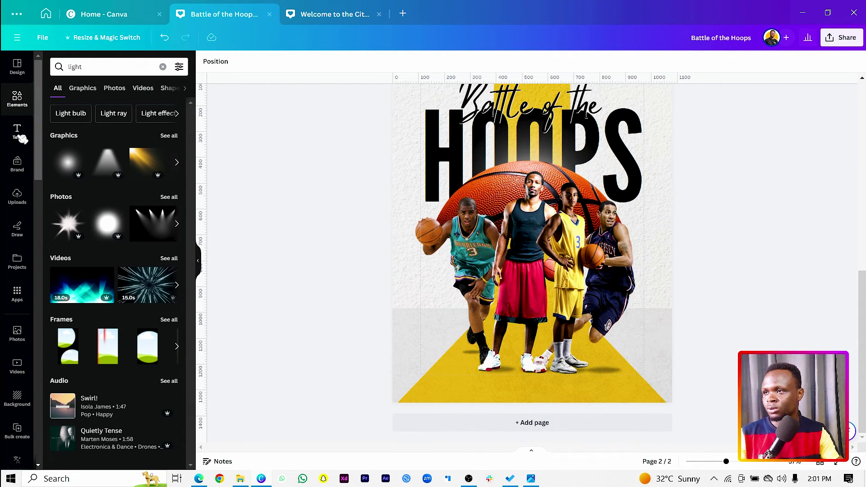
click(16, 198)
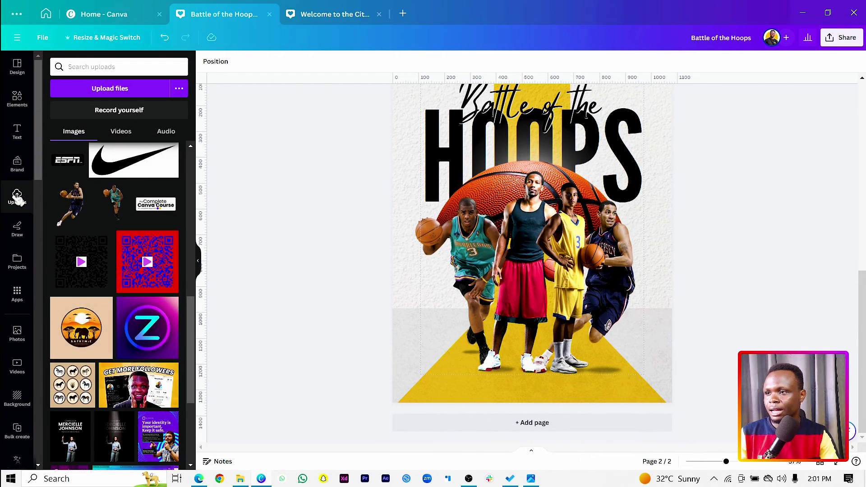
- Add the Nike, ESPN, NBA TV and TNT logos from Uploads and shrink TNT
click(126, 174)
click(67, 160)
scroll(134, 305, up, 1)
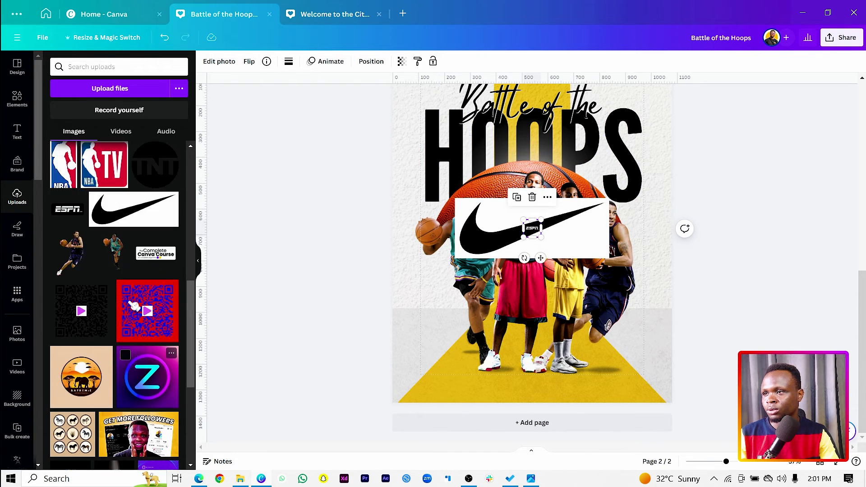
scroll(134, 305, up, 2)
click(104, 265)
drag(155, 266, 455, 272)
drag(440, 172, 632, 379)
- Shrink the NBA TV logo and place the Nike logo bottom-left at 122x48
click(558, 317)
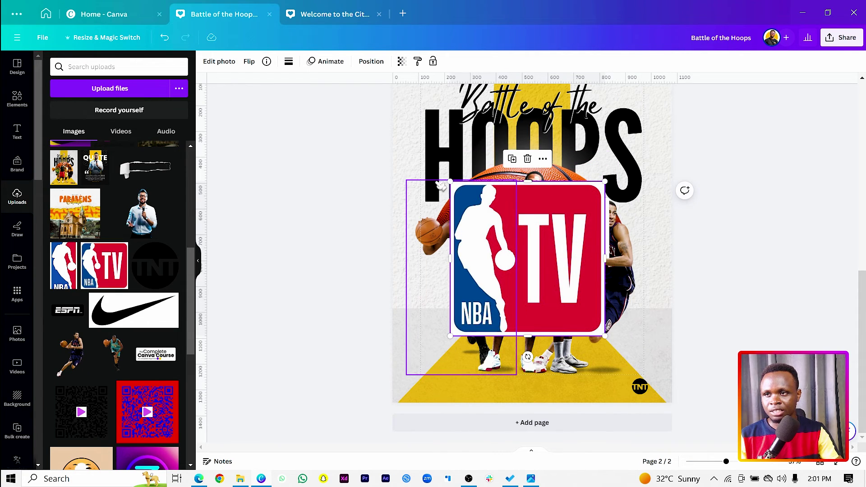
drag(450, 182, 609, 378)
drag(510, 224, 472, 358)
drag(570, 393, 452, 388)
click(219, 61)
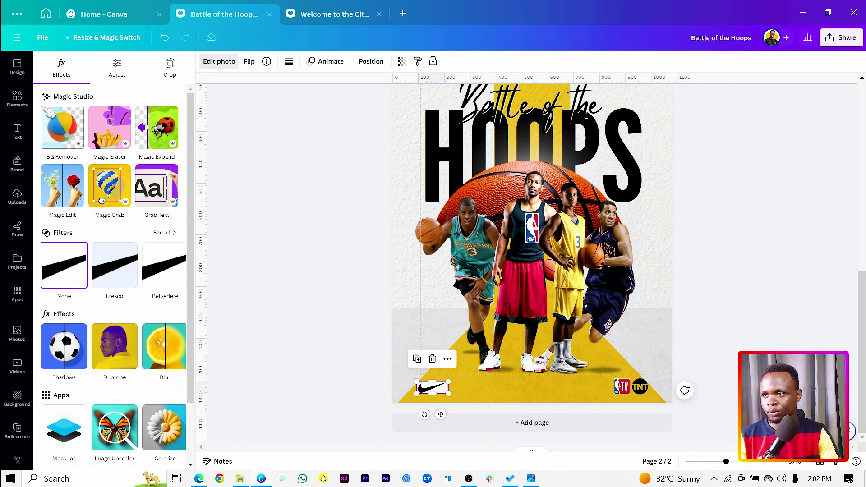
key(Escape)
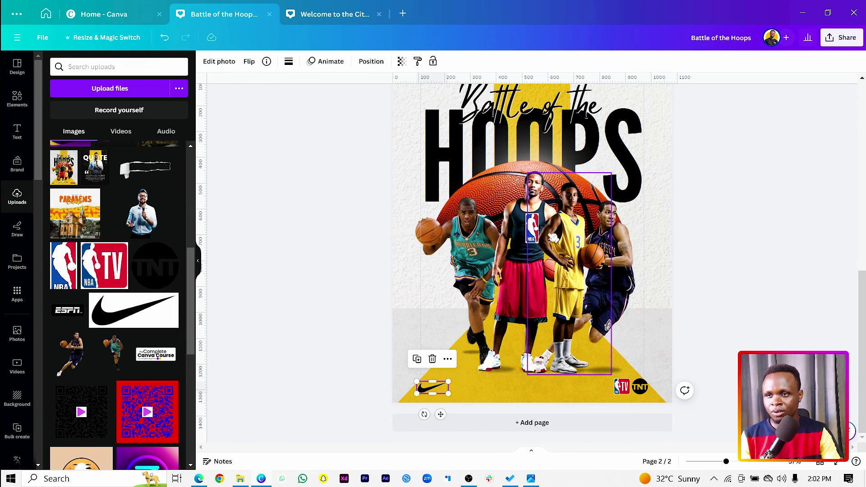
- Move the NBA logo off the centre player and set ESPN beside NBA TV and TNT
click(533, 226)
drag(533, 226, 473, 198)
click(528, 229)
drag(528, 229, 564, 346)
mouse_move(591, 385)
mouse_down()
mouse_move(586, 371)
mouse_move(601, 394)
mouse_up()
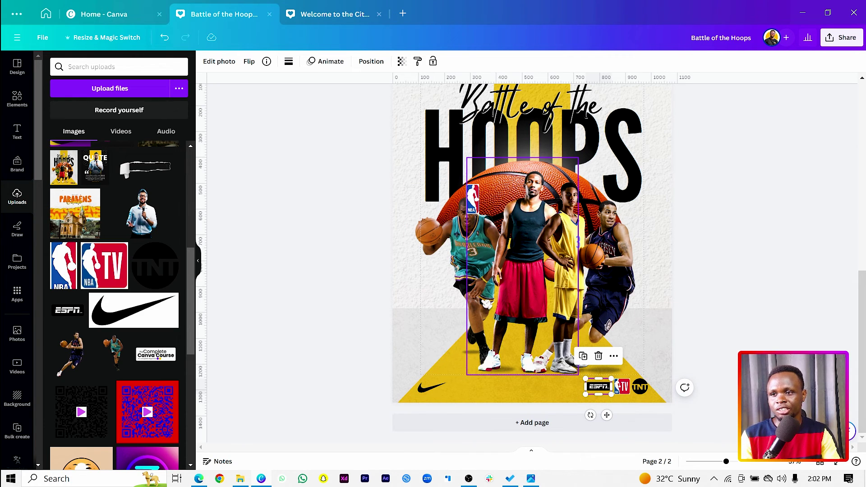
- Move the NBA logo to the top of the yellow bar
scroll(862, 314, up, 2)
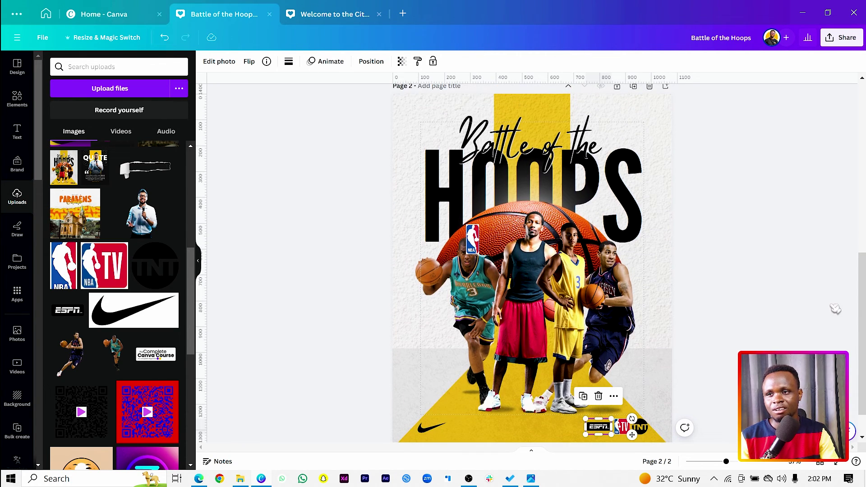
drag(472, 239, 537, 125)
click(335, 141)
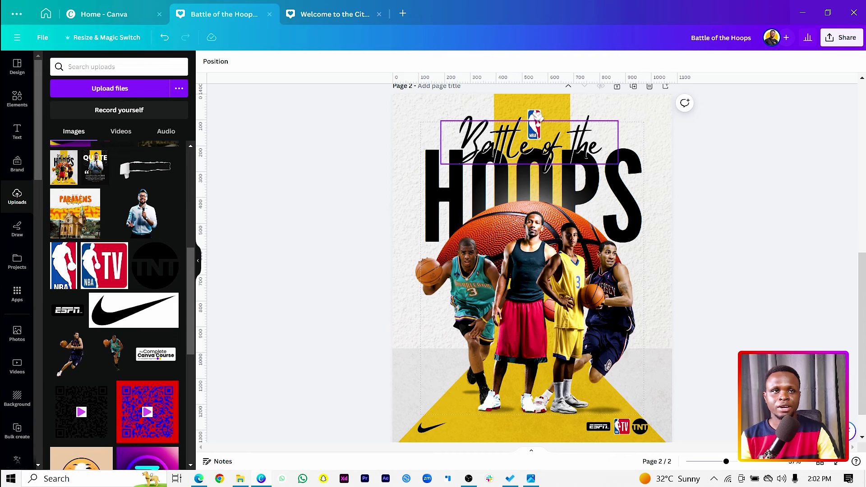
scroll(532, 327, down, 2)
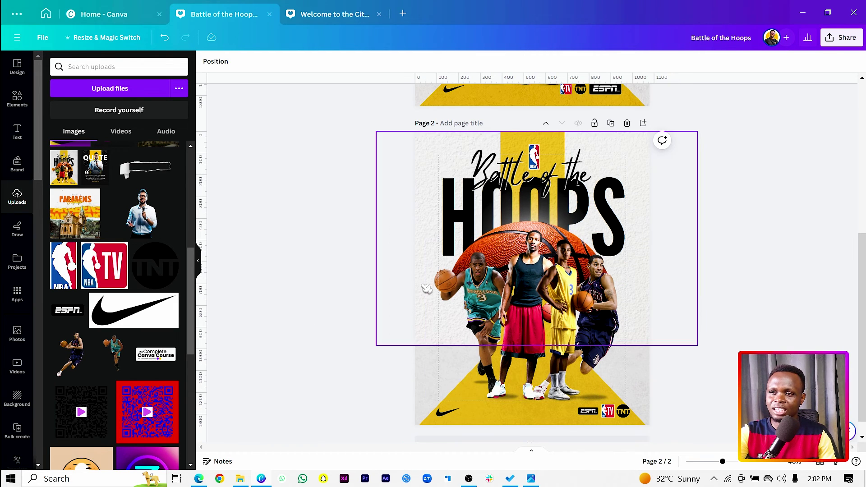
- Adjust the middle player: Temperature 26, Brightness 8, Contrast 19, Vibrance 11, Saturation 8
click(529, 268)
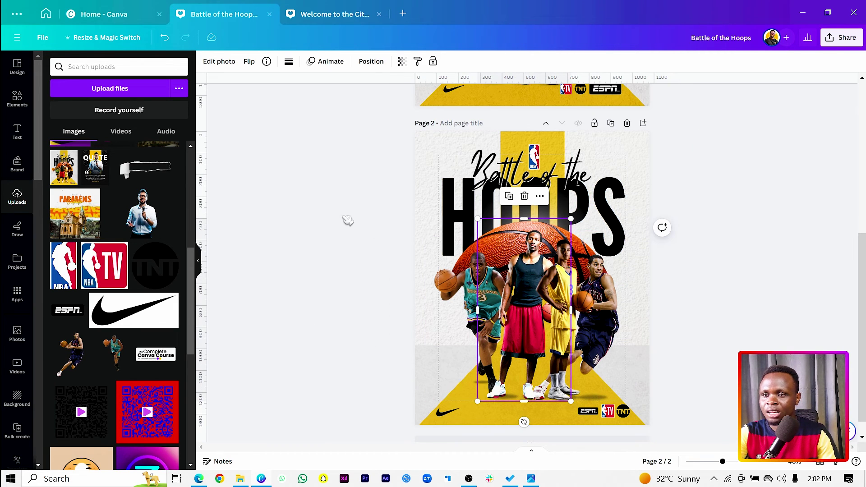
click(219, 63)
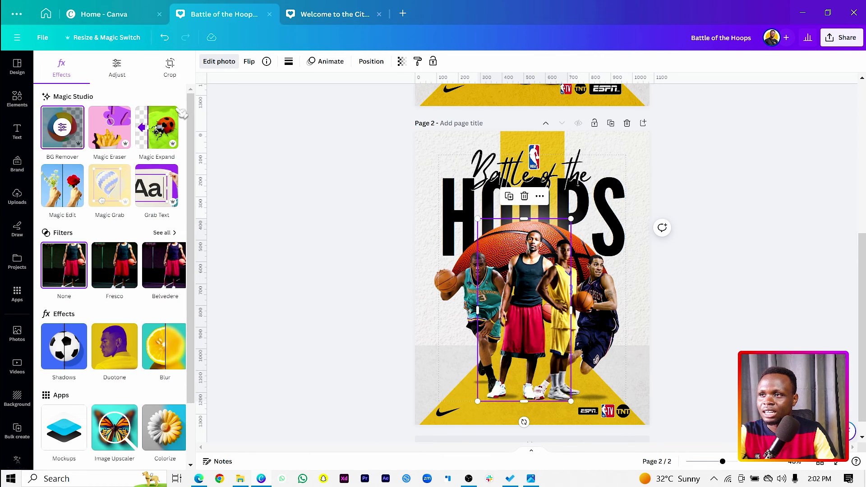
click(113, 69)
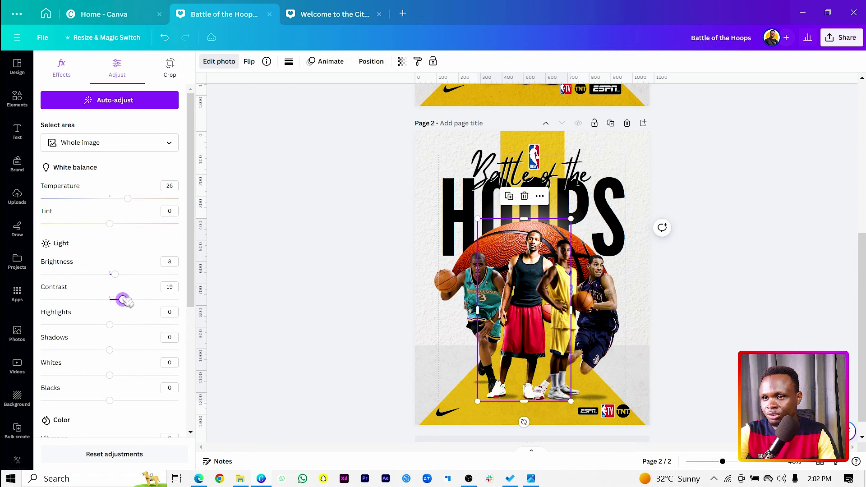
scroll(129, 303, down, 3)
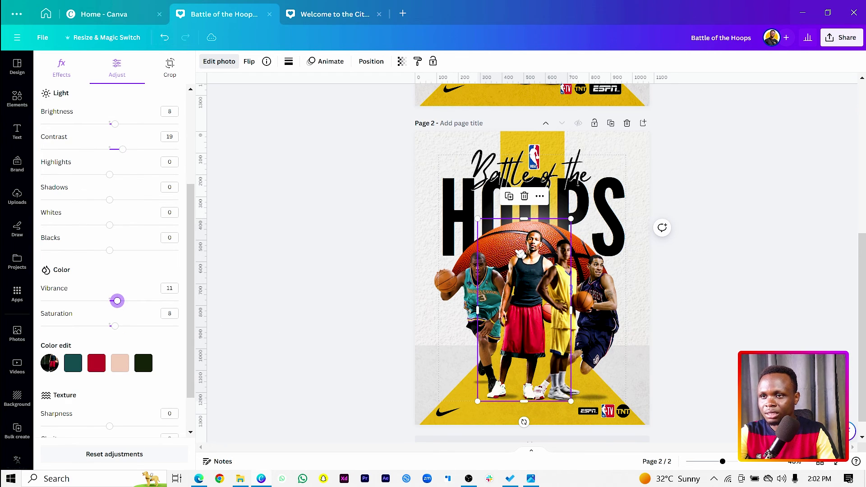
- Copy that photo style onto the left, yellow-jersey and right player photos
right_click(521, 253)
click(558, 219)
click(480, 283)
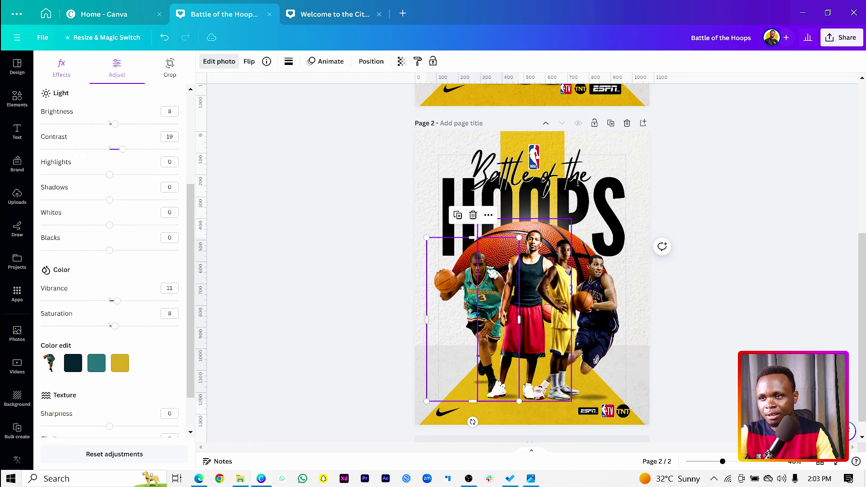
right_click(456, 281)
click(488, 216)
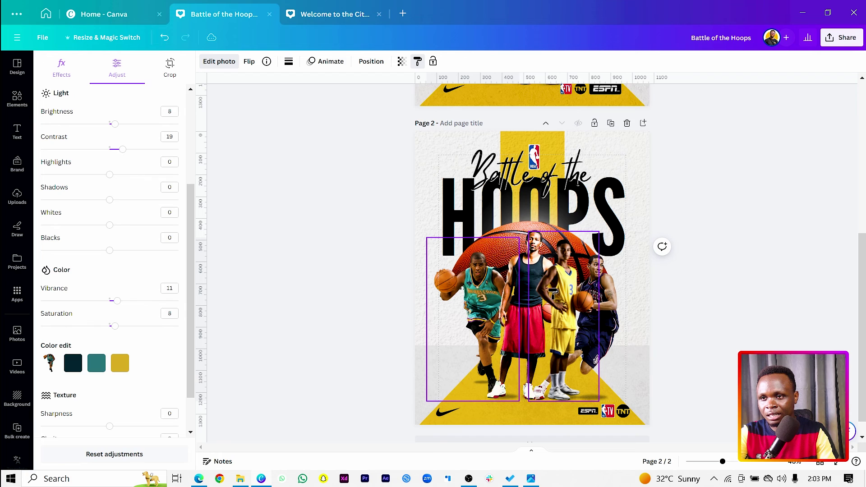
click(551, 292)
right_click(555, 279)
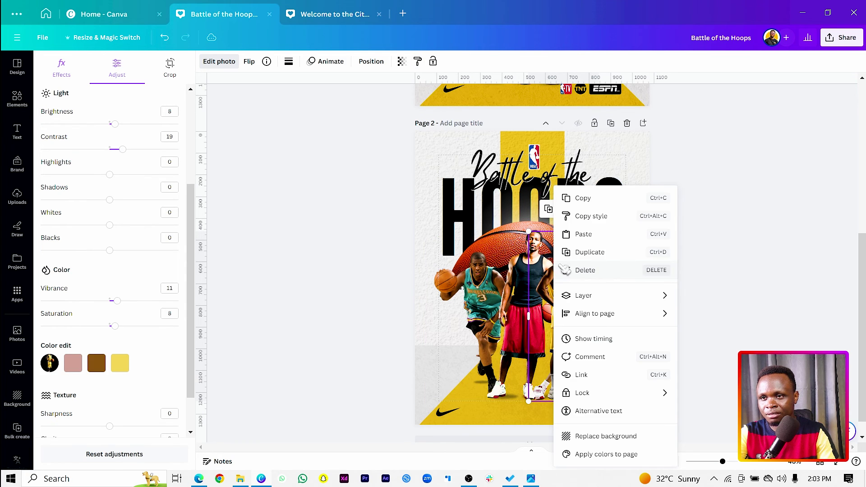
click(580, 217)
click(615, 297)
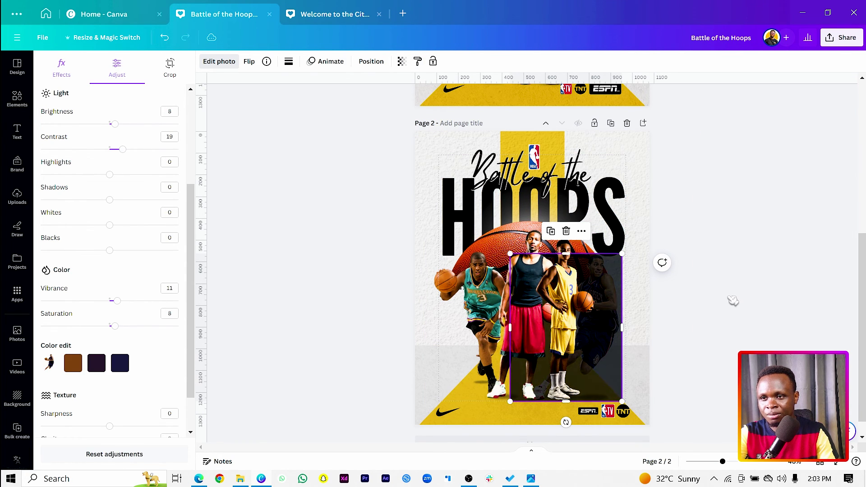